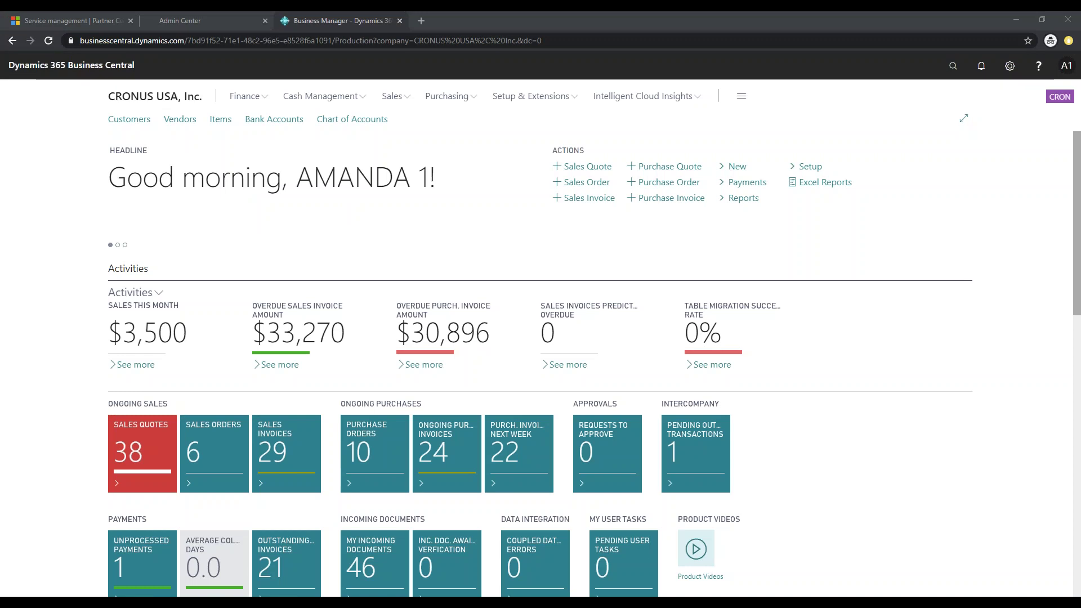
# Open the Employees list from the Finance area of the Role Center.
pyautogui.click(245, 99)
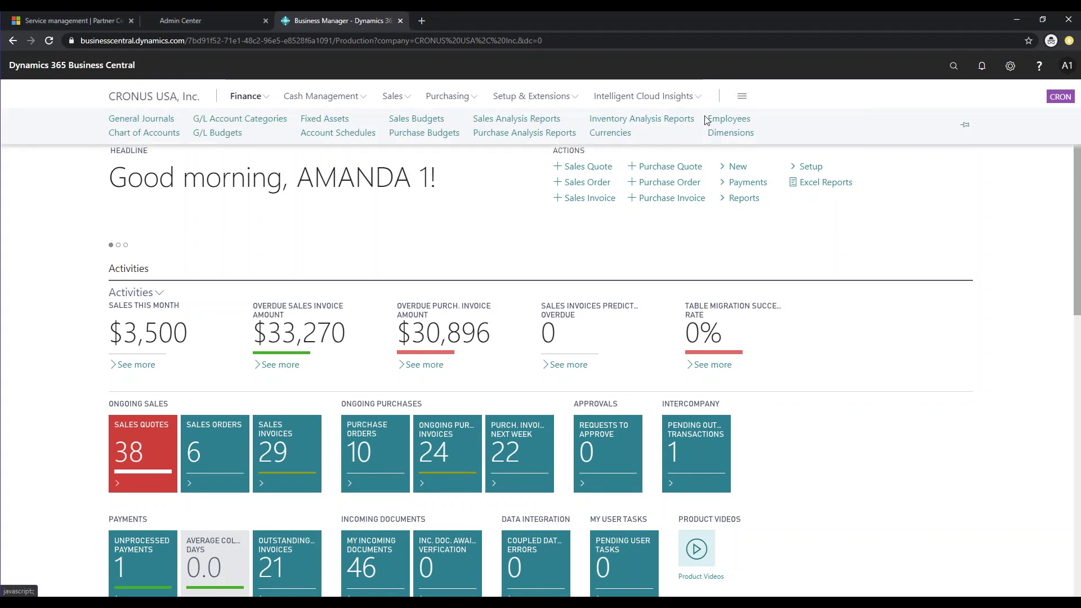
pyautogui.click(718, 120)
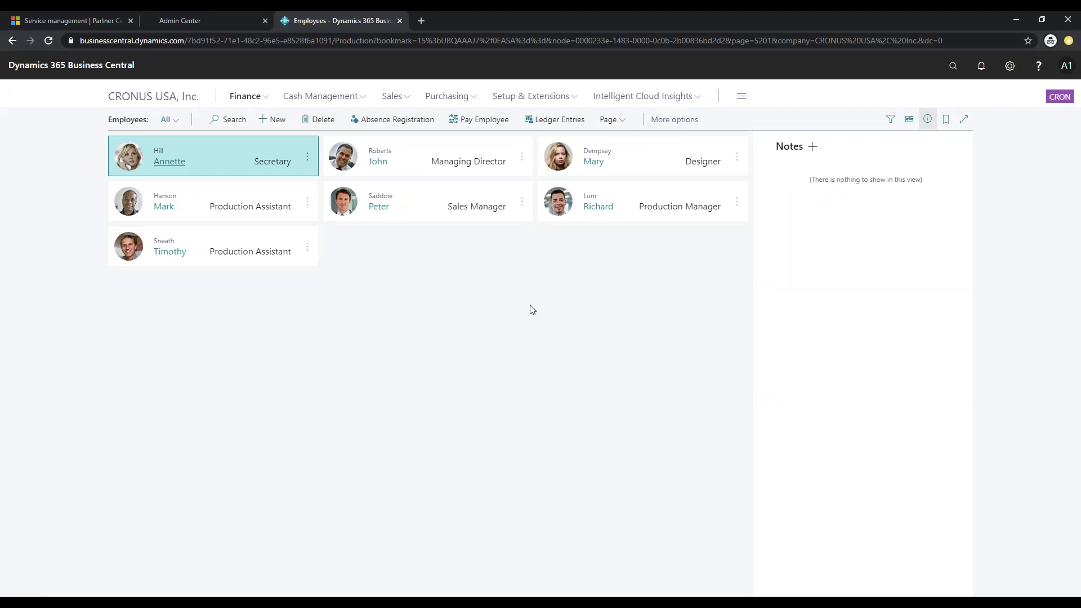
# Review the secretary's two open Salaries Expense ledger entries from her employee card, then return to the Employees list.
pyautogui.click(179, 165)
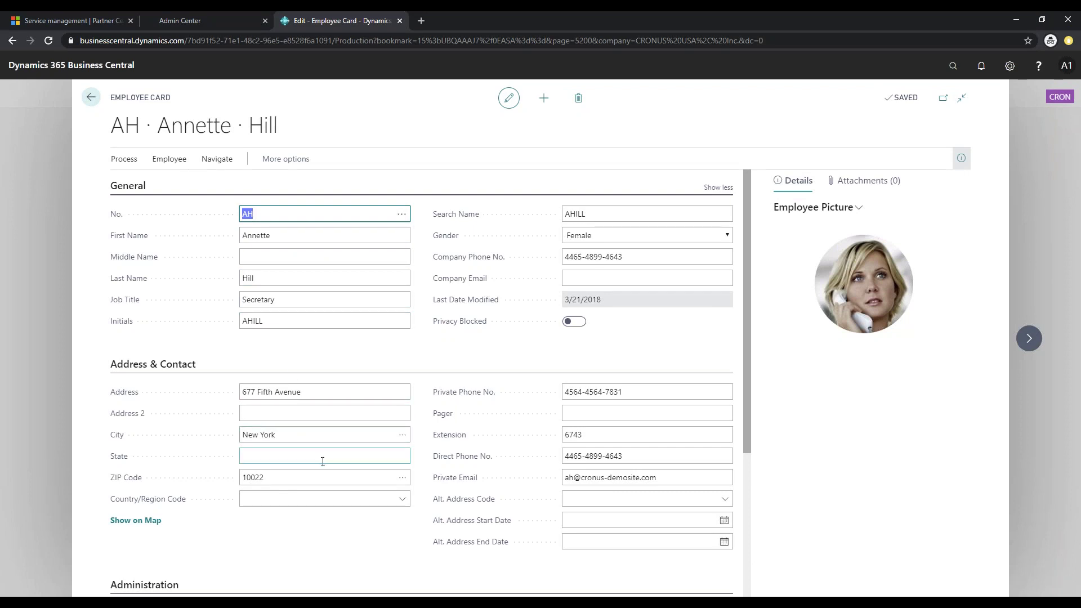
pyautogui.click(169, 158)
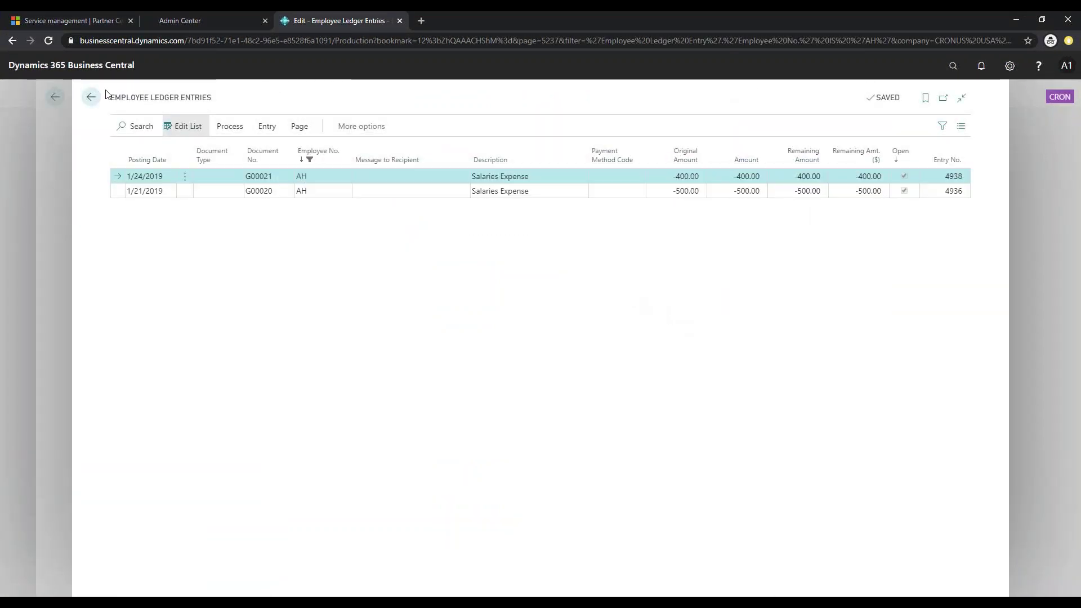
pyautogui.click(90, 96)
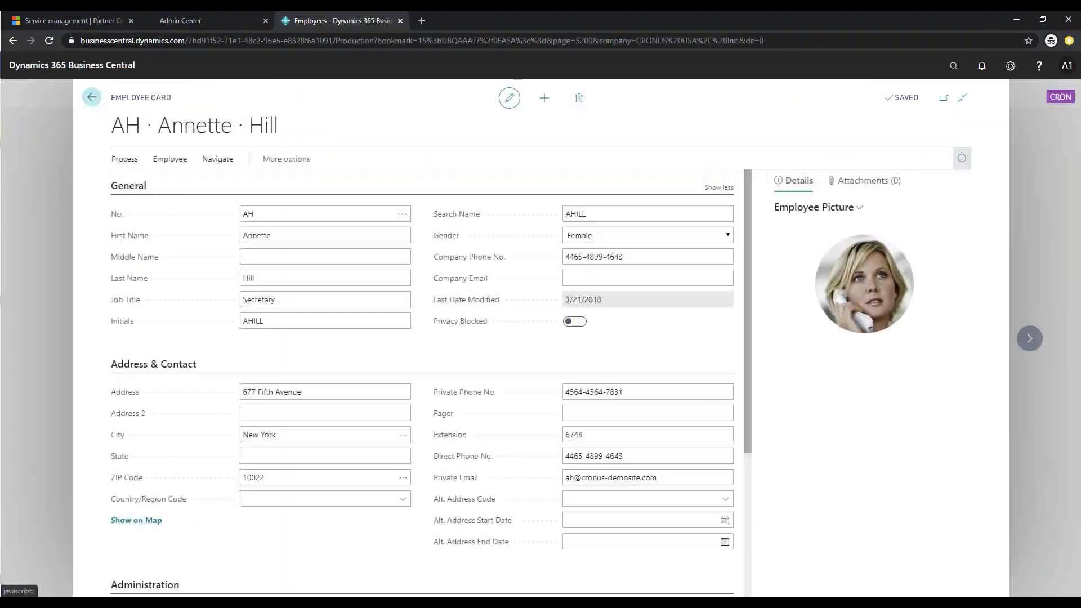
pyautogui.click(95, 99)
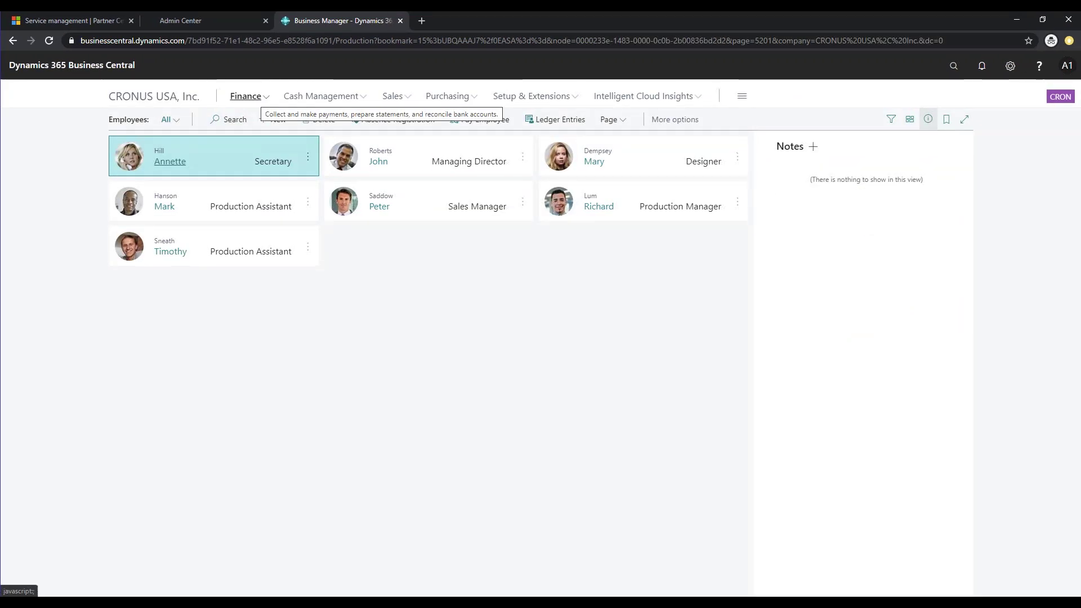
# Open the personal AMANDA batch from Finance > General Journals.
pyautogui.click(246, 96)
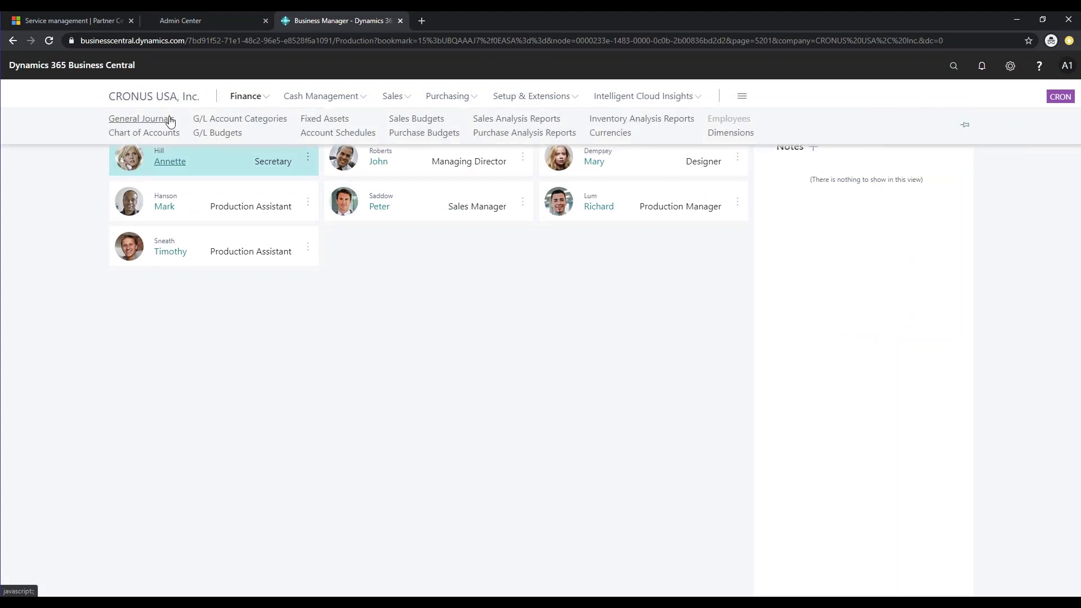
pyautogui.click(141, 118)
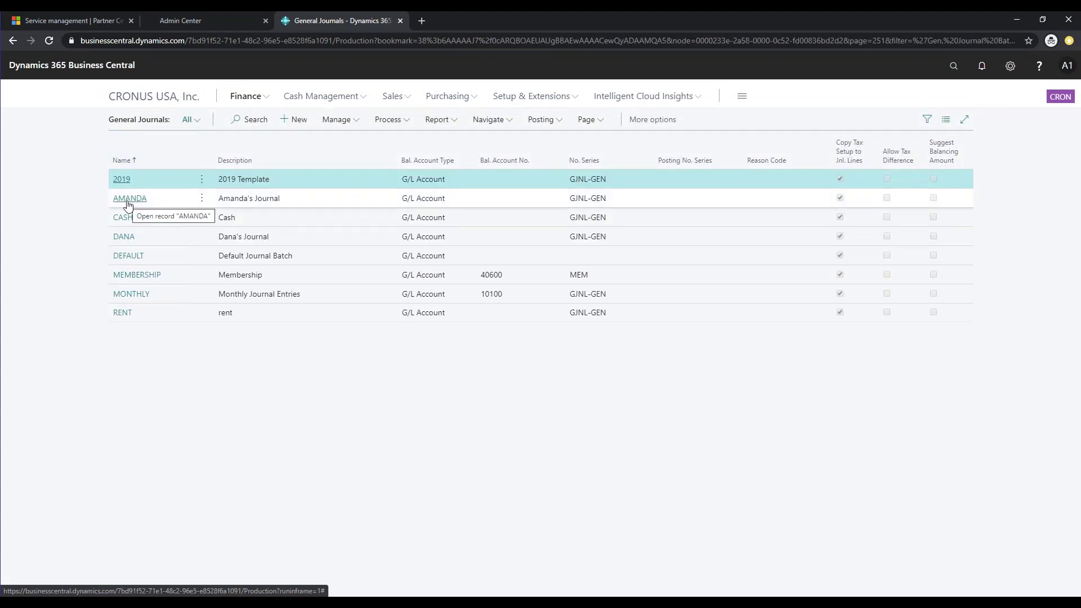
pyautogui.click(128, 203)
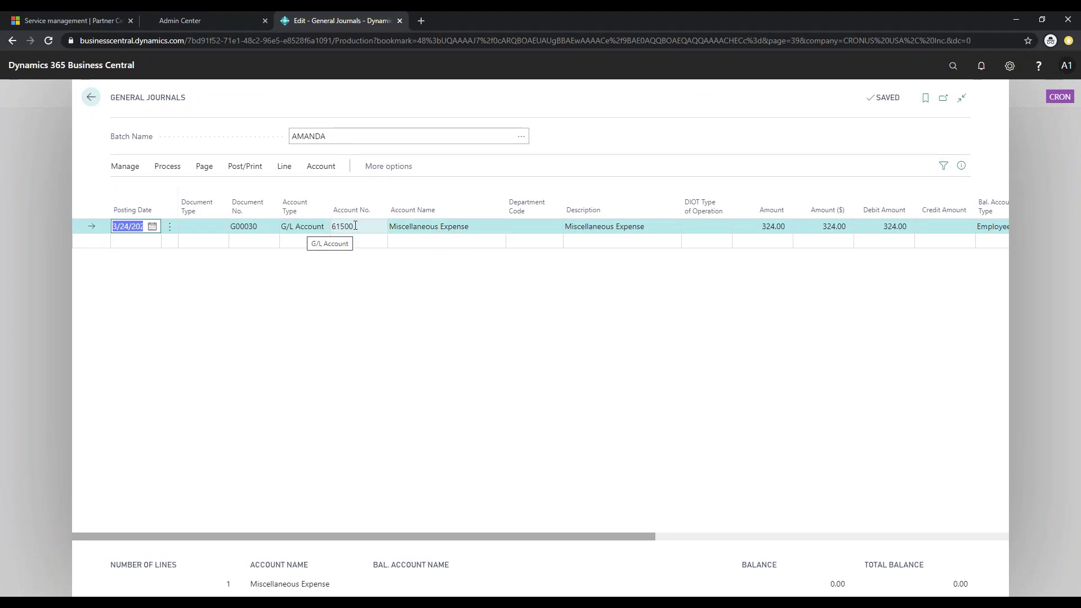
# Set the 324.00 Miscellaneous Expense line's balancing account to the secretary's employee account.
pyautogui.moveTo(579, 535); pyautogui.dragTo(886, 533)
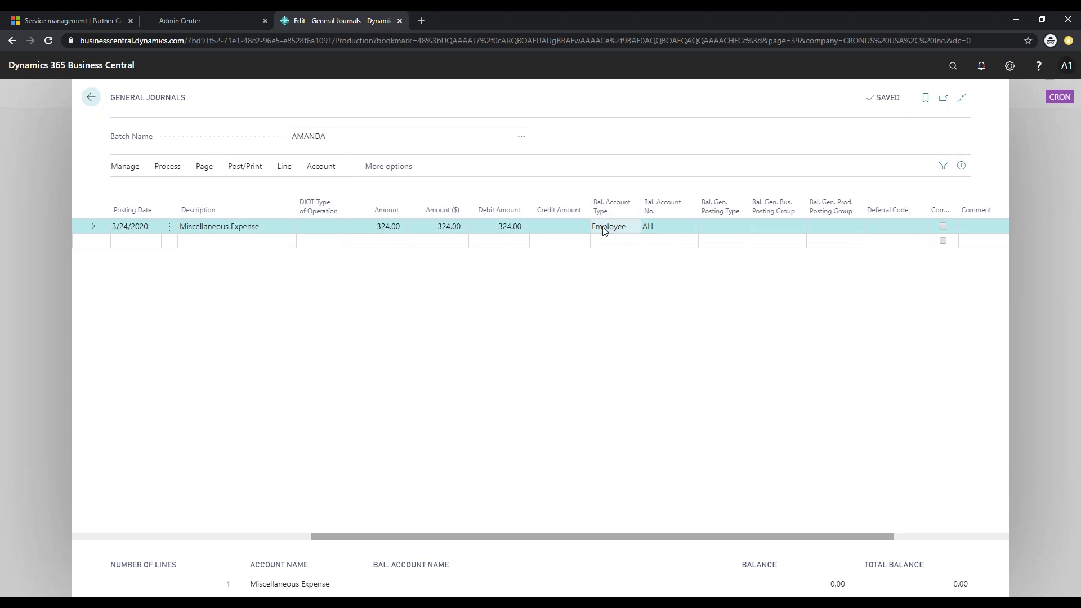
pyautogui.click(647, 226)
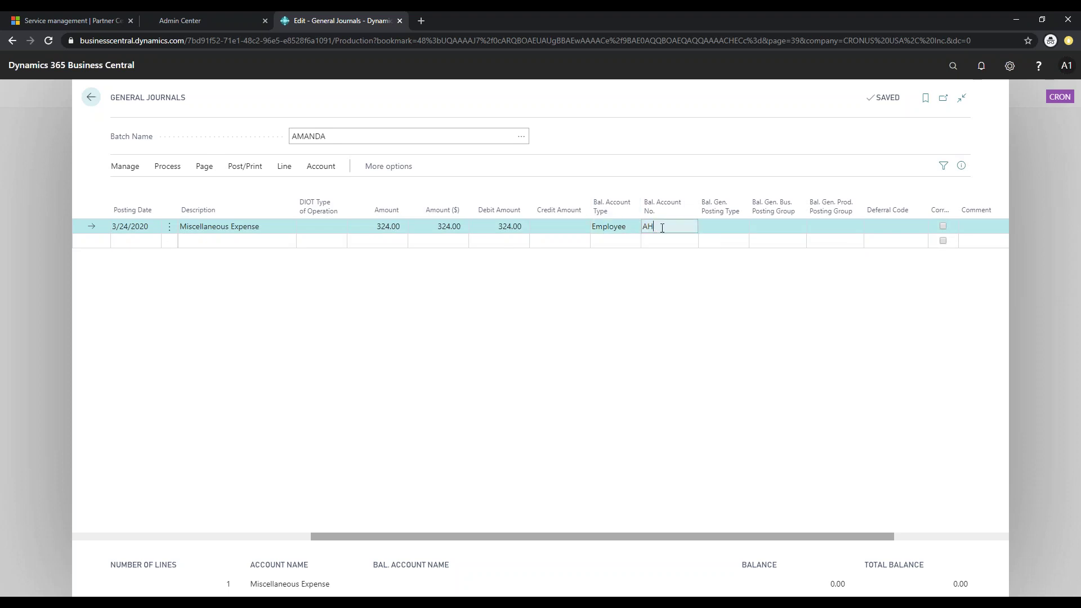
pyautogui.click(691, 227)
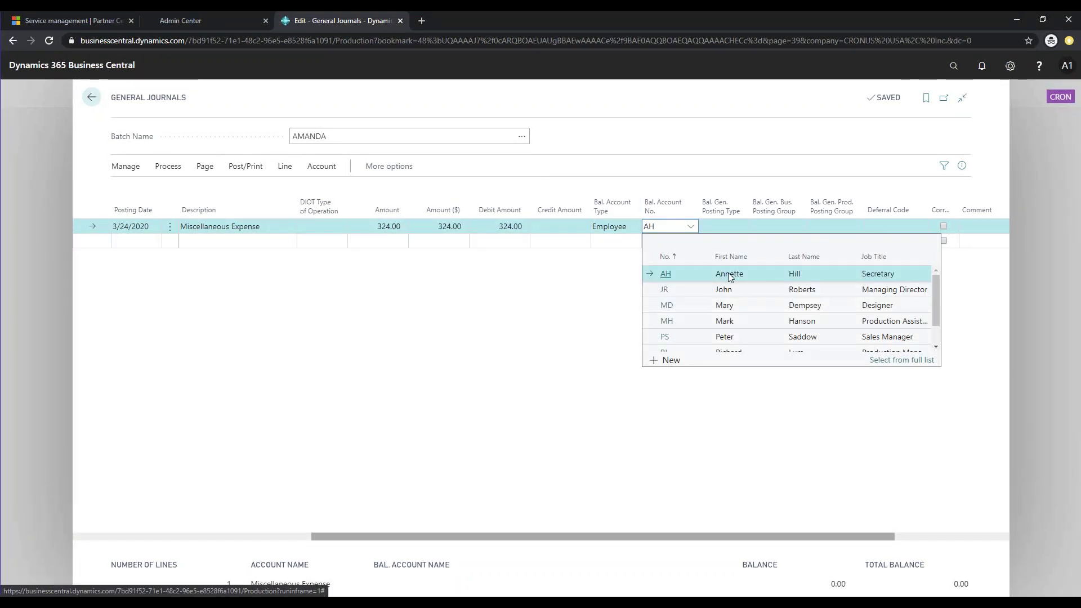
pyautogui.click(569, 304)
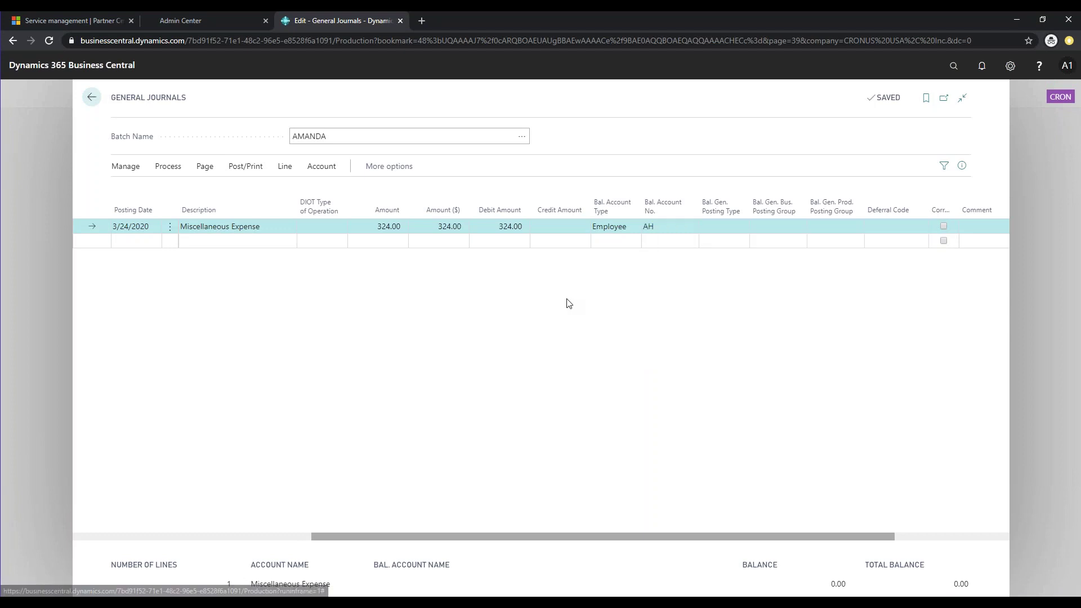
# Post the 324.00 expense line from the AMANDA batch and dismiss the success message.
pyautogui.click(241, 169)
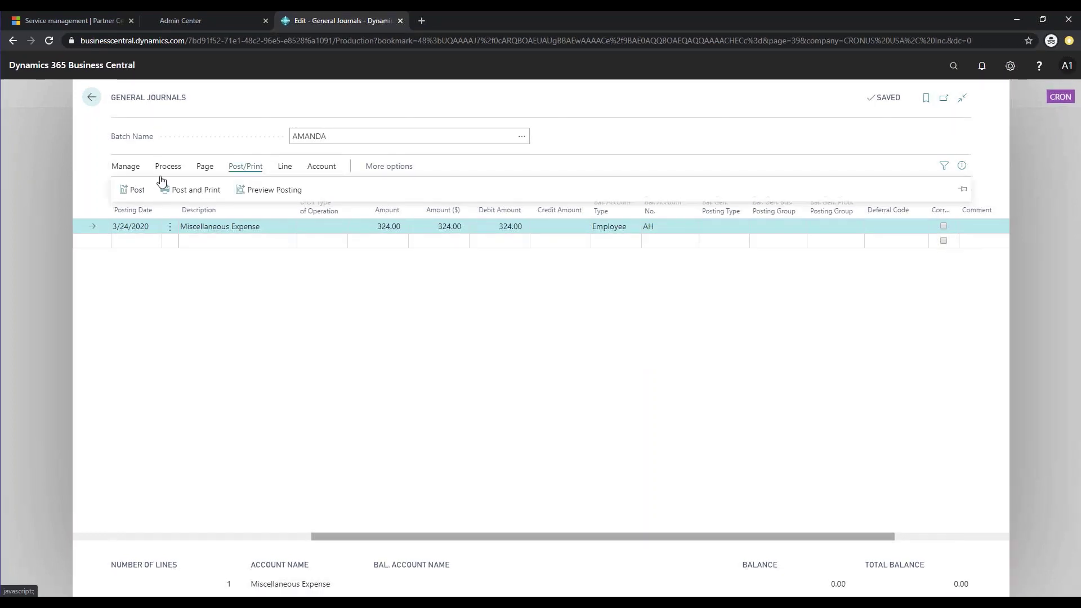
pyautogui.click(133, 192)
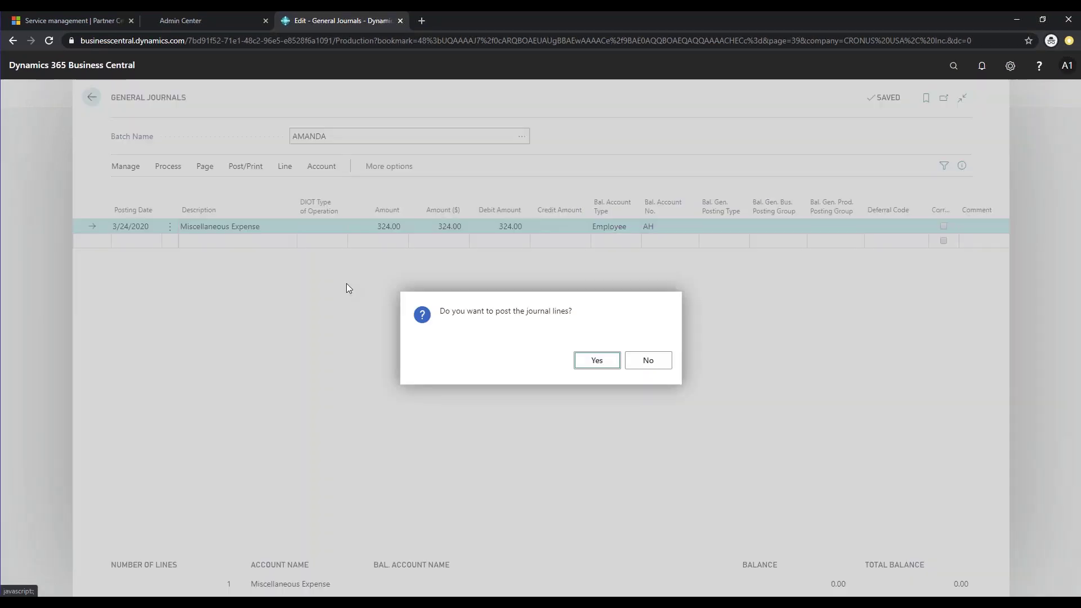
pyautogui.click(597, 360)
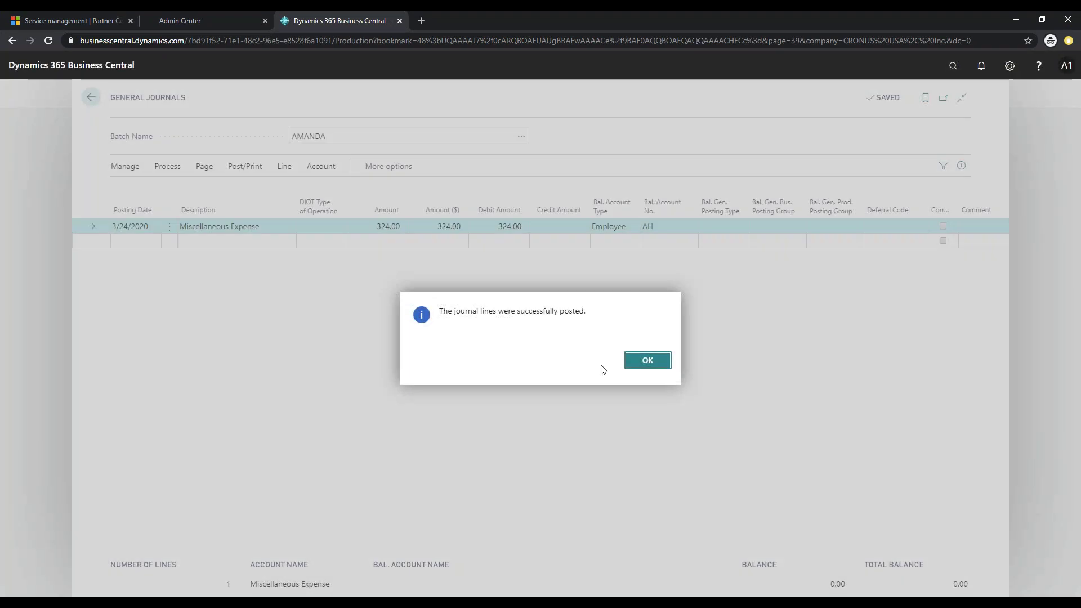
pyautogui.press('Return')
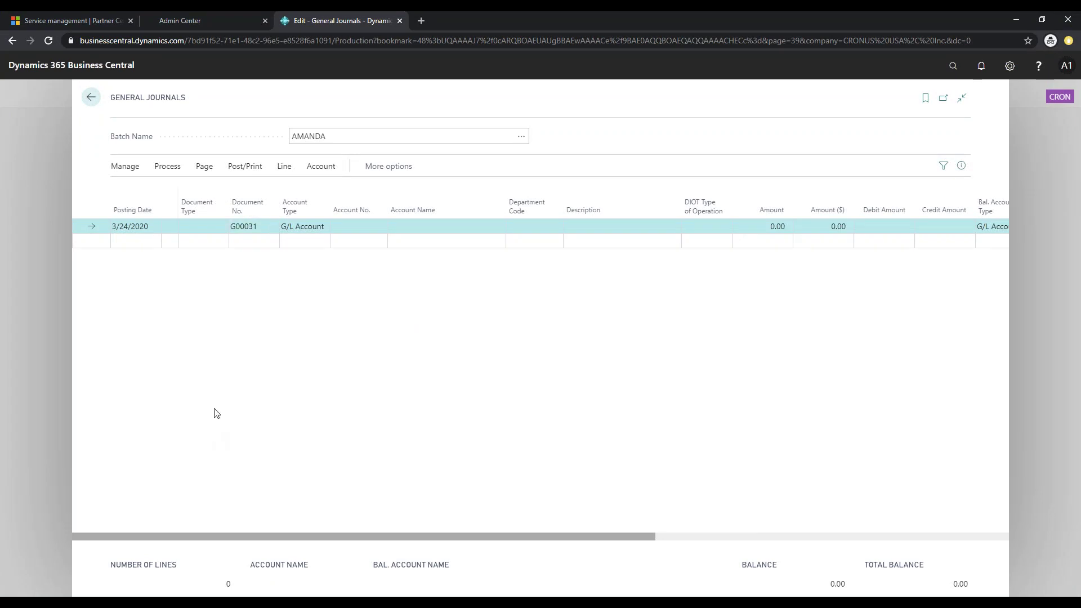
# Open the GENERAL batch from Cash Management > Payment Journals.
pyautogui.click(93, 100)
pyautogui.click(315, 99)
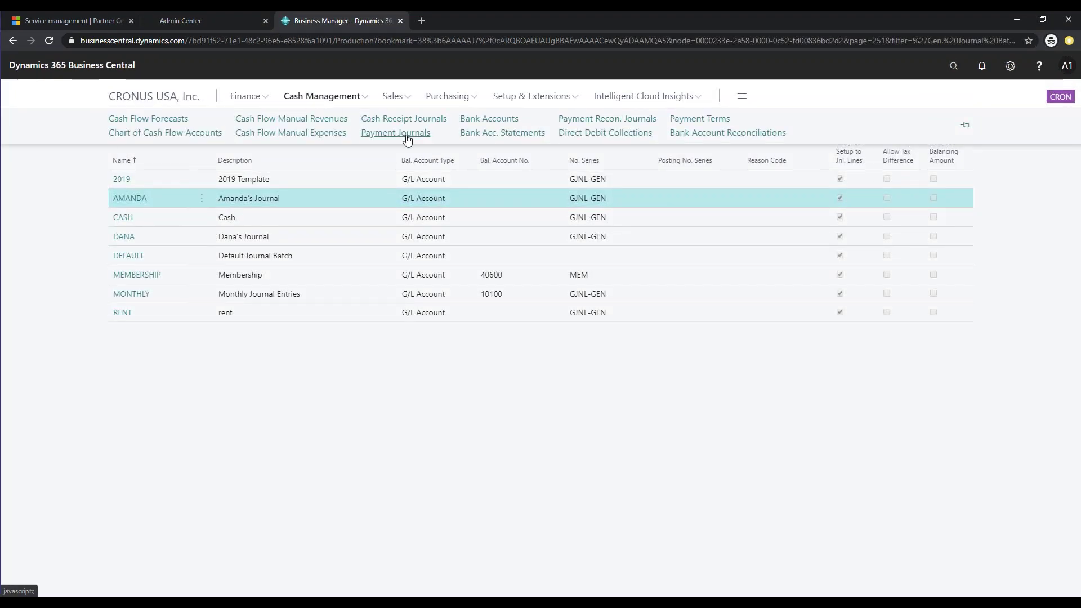
pyautogui.click(406, 135)
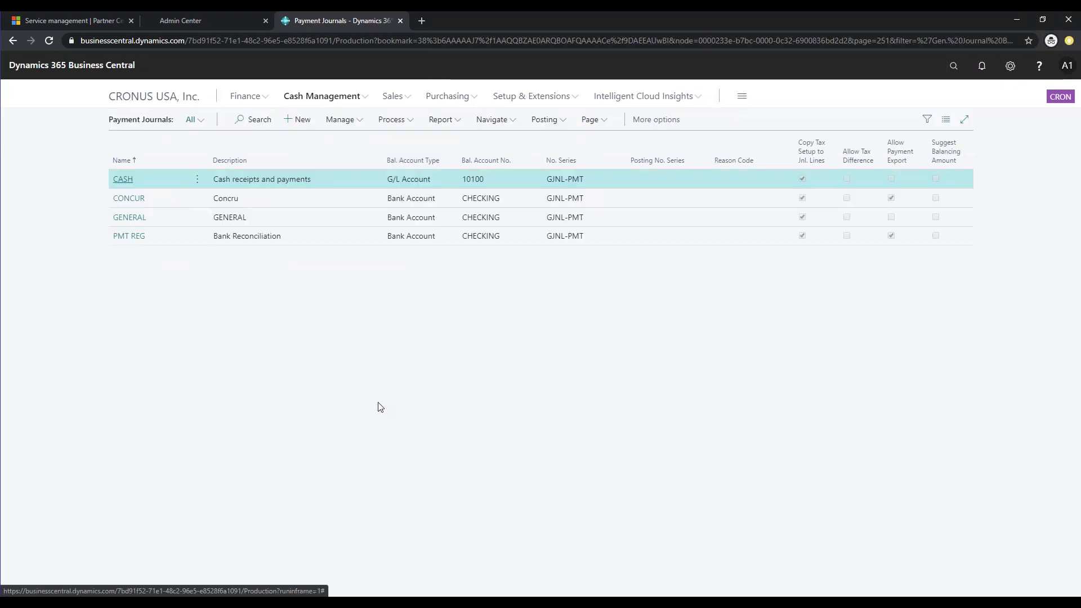
pyautogui.click(129, 223)
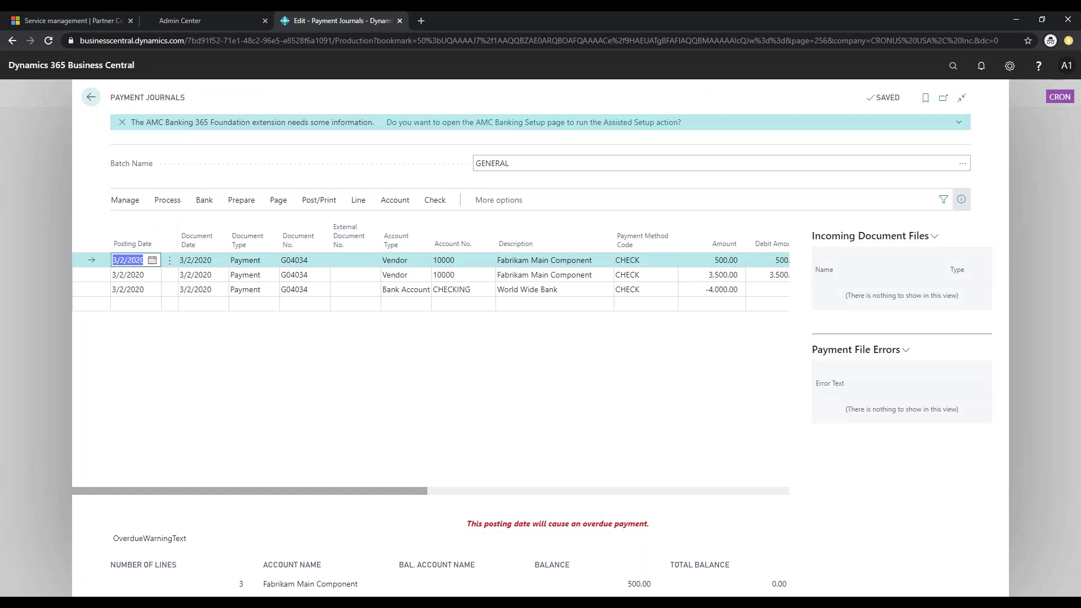
# Delete all three existing G04034 payment lines from the journal.
pyautogui.keyDown('shift'); pyautogui.click(147, 291); pyautogui.keyUp('shift')
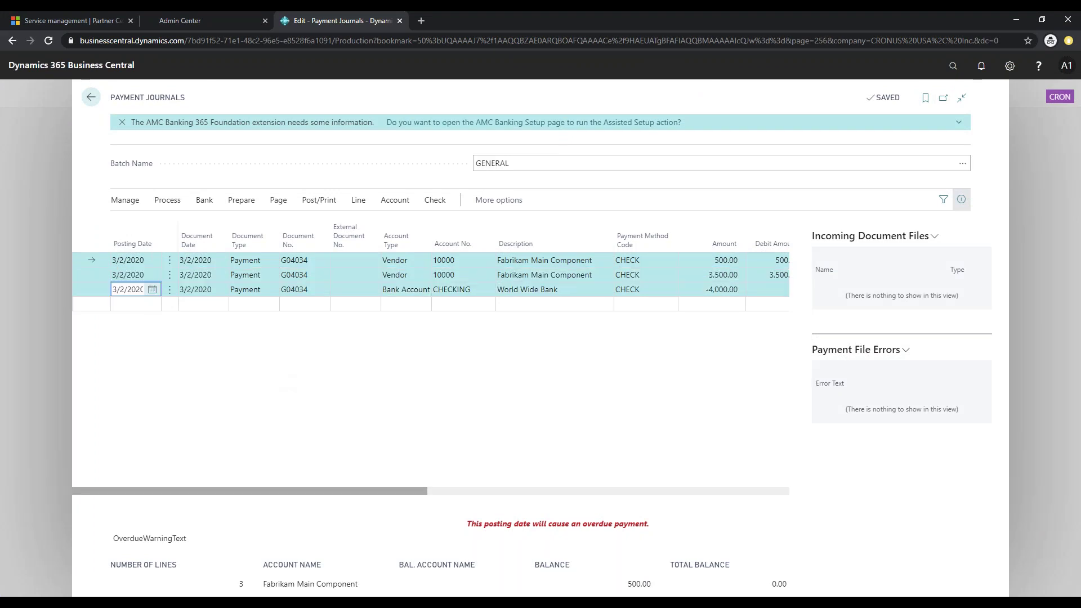
pyautogui.click(126, 200)
pyautogui.click(137, 222)
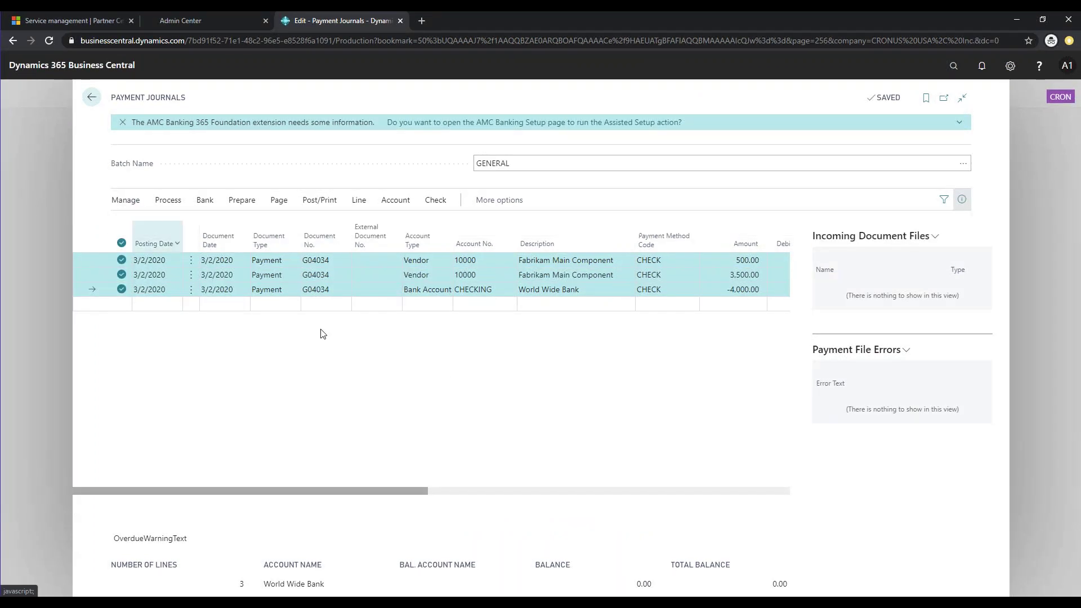
pyautogui.click(582, 371)
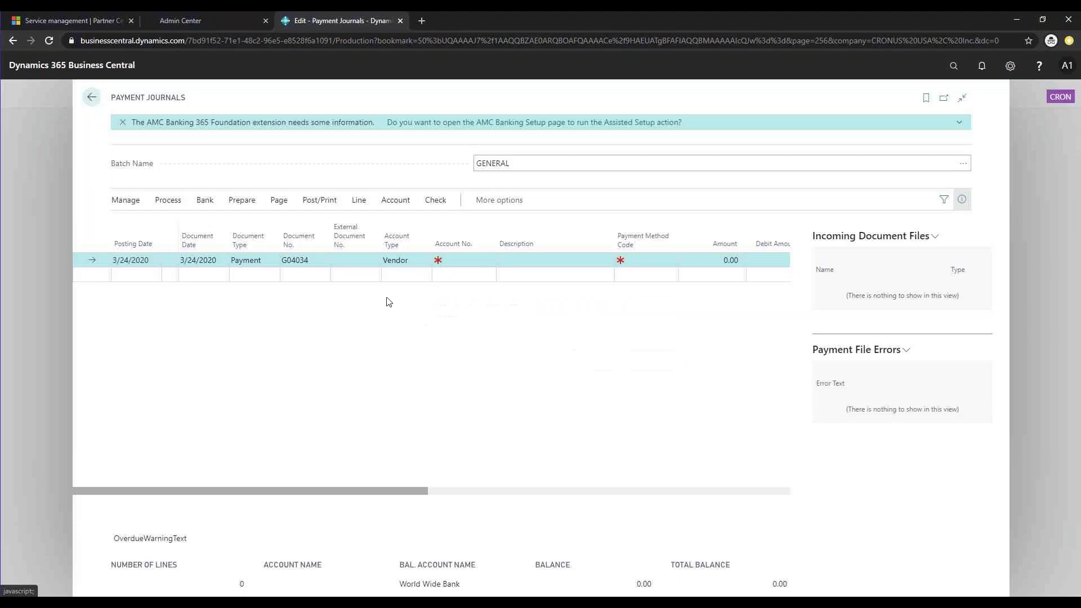
# Run Suggest Employee Payments with no employee filter, creating 500.00, 400.00 and 324.00 lines for the secretary.
pyautogui.click(242, 201)
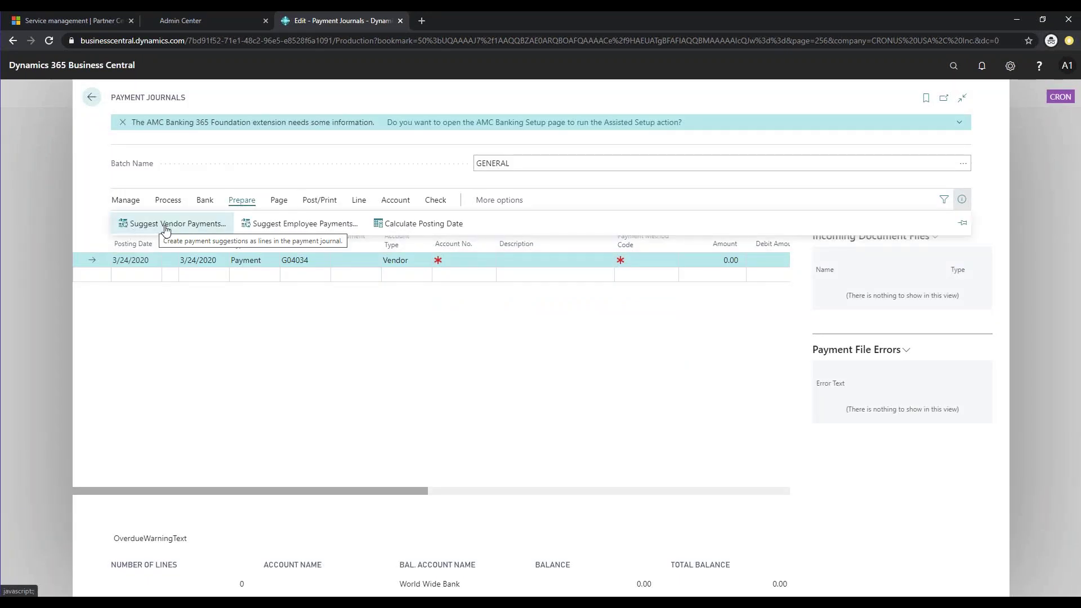
pyautogui.click(304, 224)
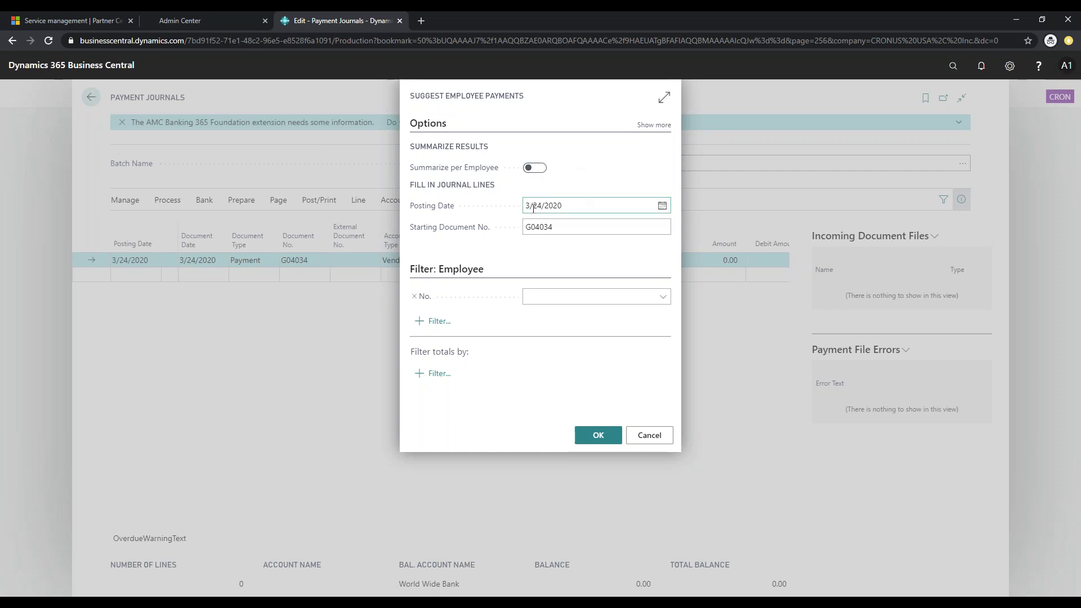
pyautogui.click(588, 211)
pyautogui.click(546, 297)
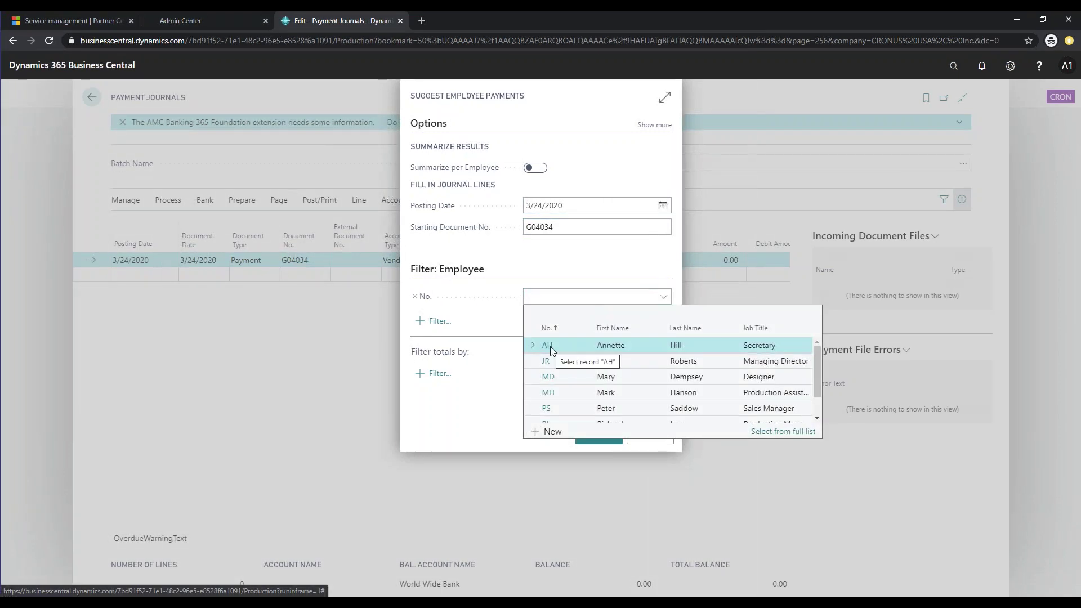
pyautogui.click(489, 436)
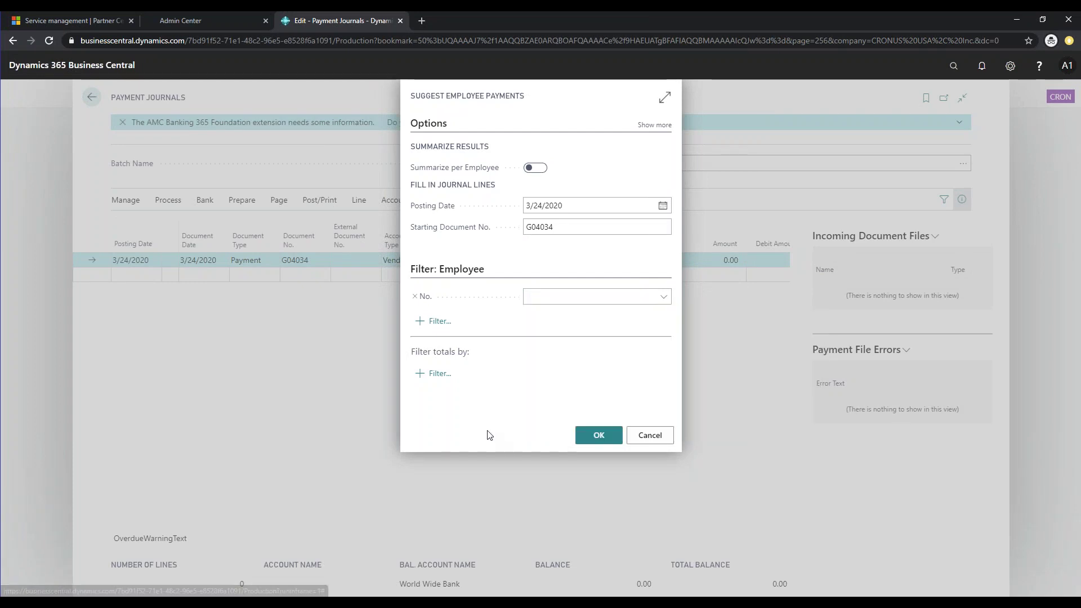
pyautogui.click(588, 440)
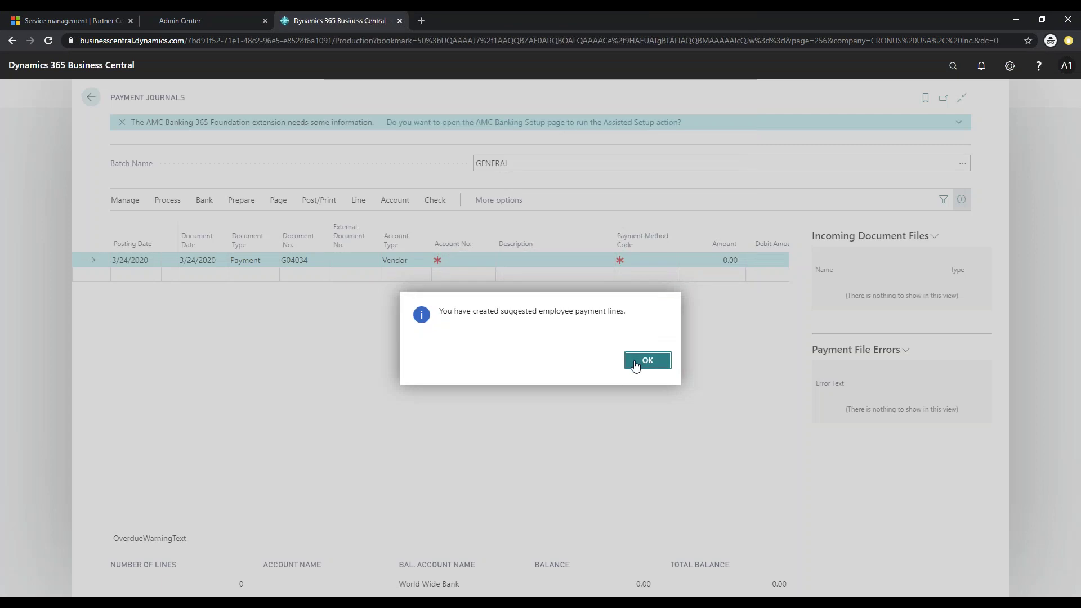
pyautogui.click(635, 364)
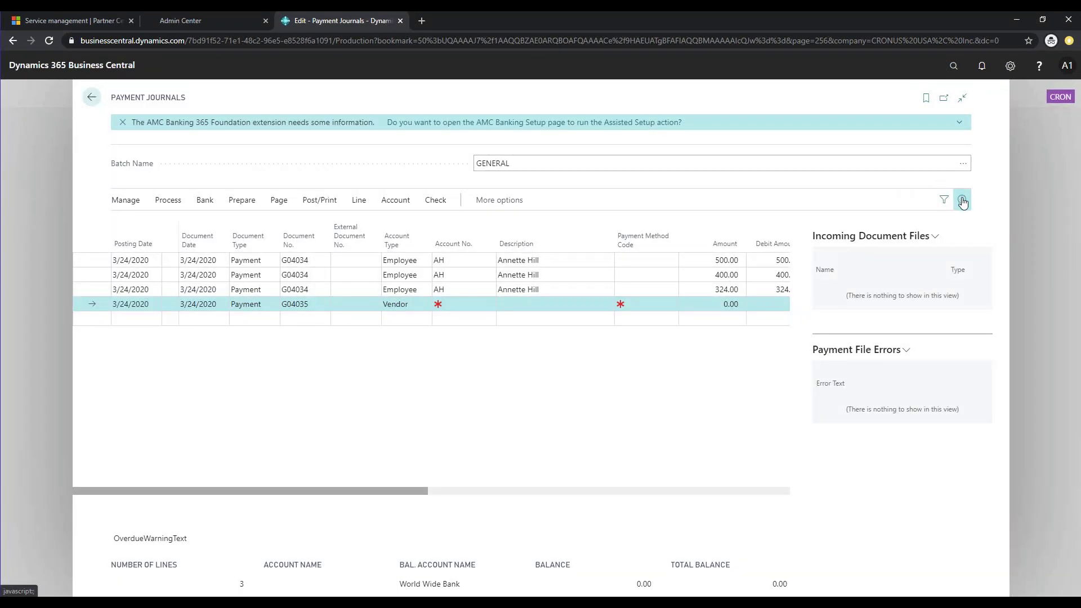
# Hide the FactBox and select the third line's 324.00 amount.
pyautogui.click(961, 199)
pyautogui.click(732, 290)
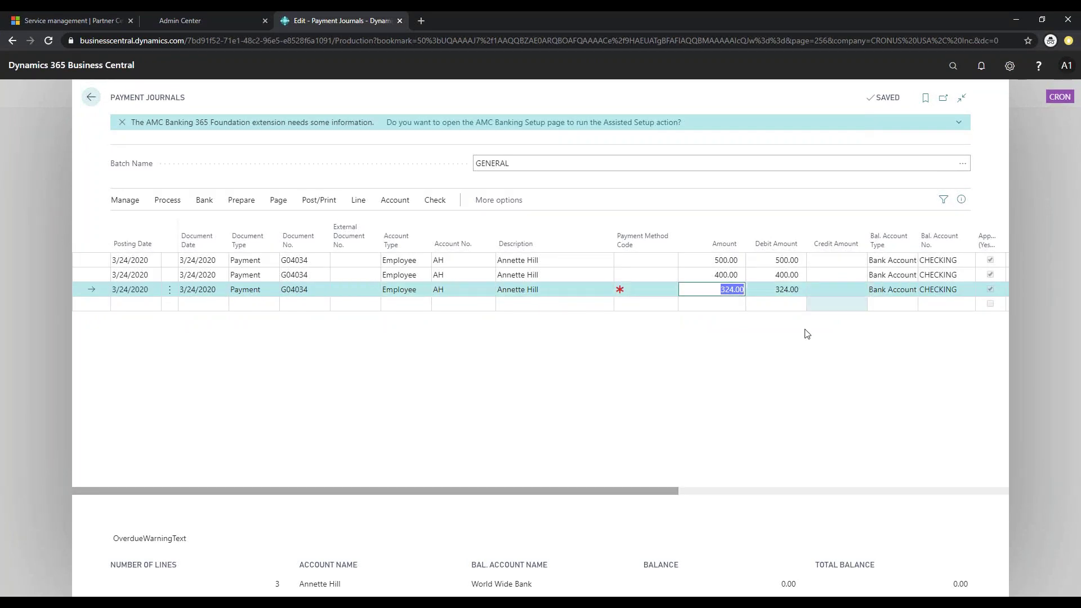
pyautogui.moveTo(665, 491); pyautogui.dragTo(507, 488)
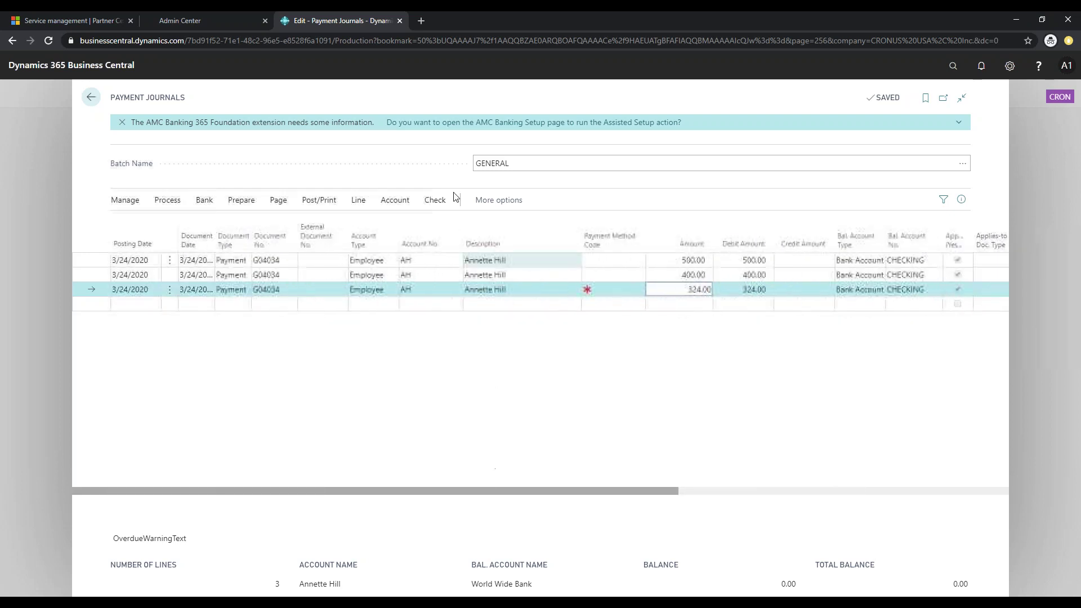
# Cancel a Print Check request and view the lines' applied documents G00020, G00021 and G00030.
pyautogui.click(434, 200)
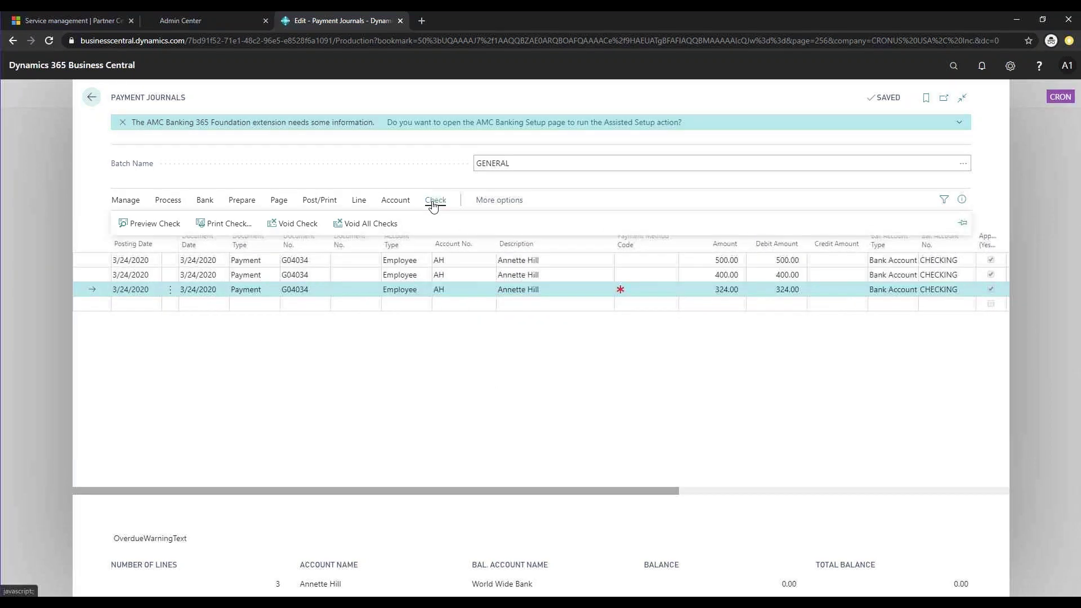
pyautogui.click(239, 224)
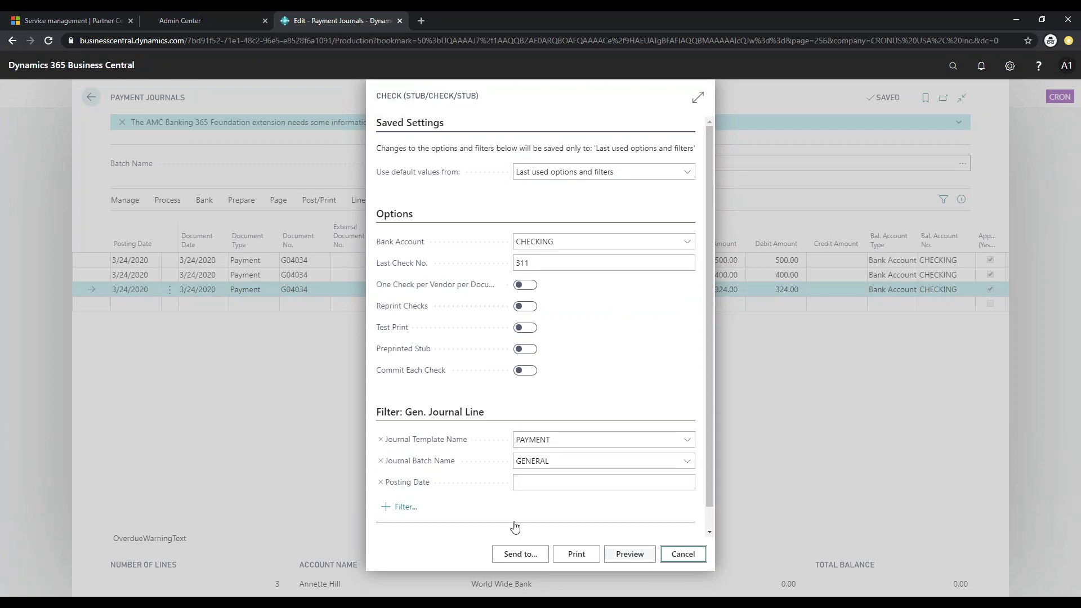
pyautogui.press('Escape')
pyautogui.moveTo(516, 492); pyautogui.dragTo(773, 422)
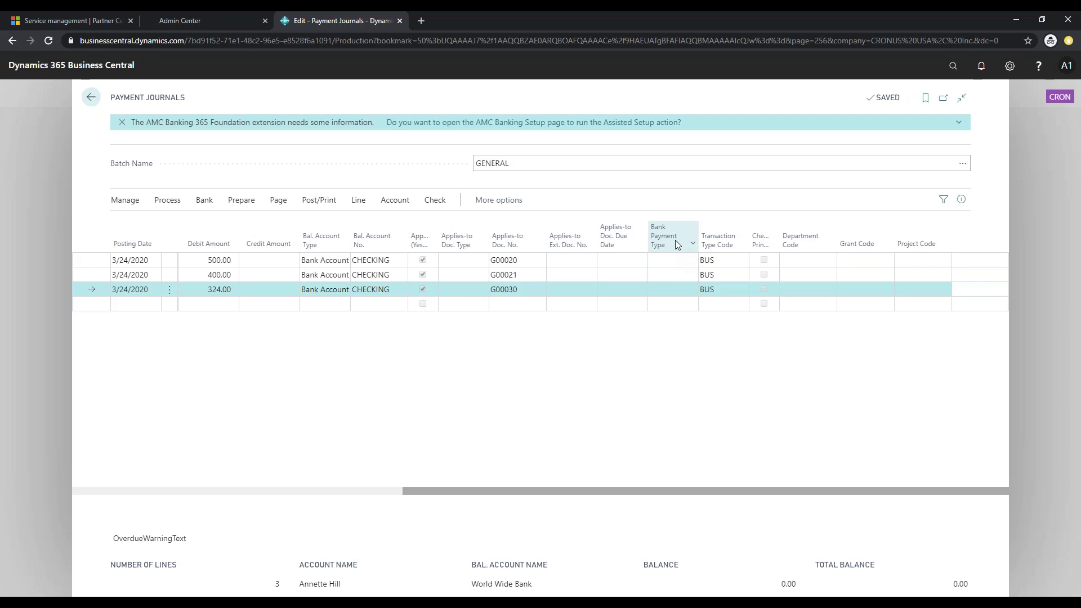
# Set the Bank Payment Type to Computer Check on all three employee payment lines.
pyautogui.click(676, 262)
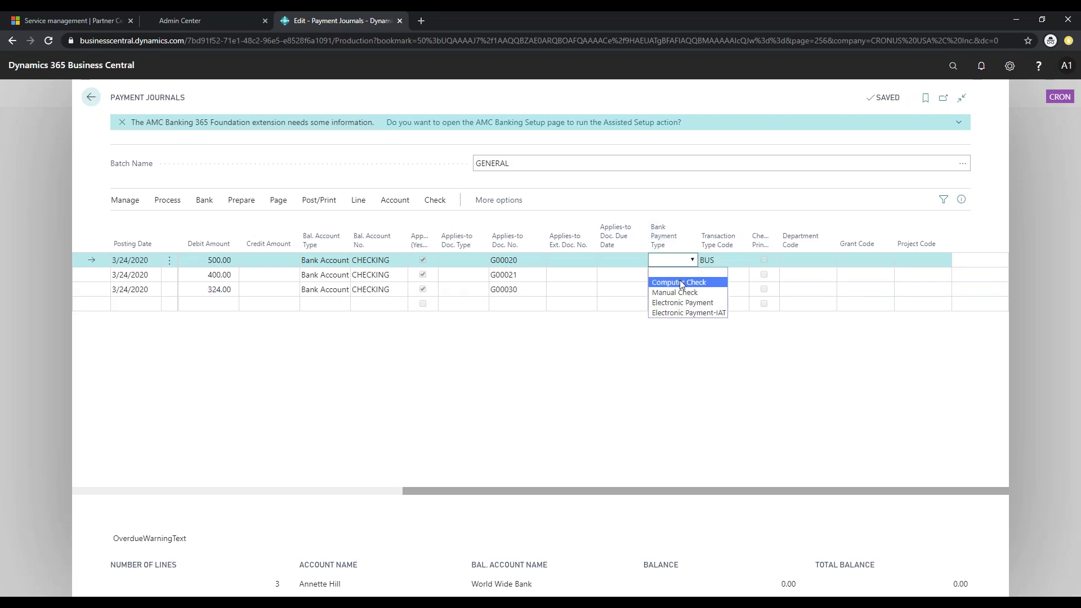
pyautogui.click(679, 282)
pyautogui.click(675, 280)
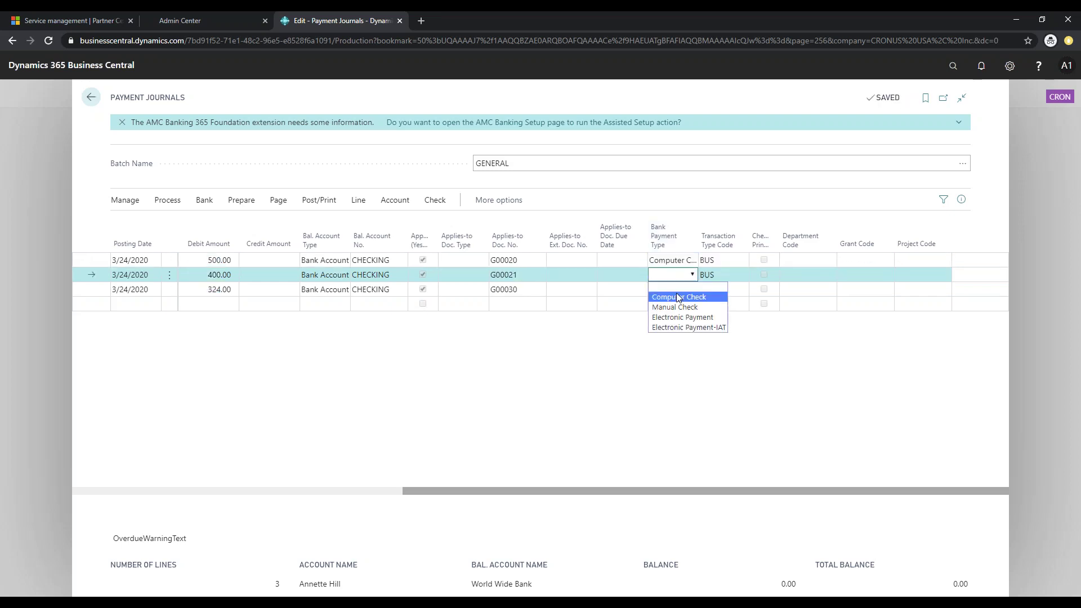
pyautogui.click(677, 297)
pyautogui.click(675, 292)
pyautogui.click(672, 311)
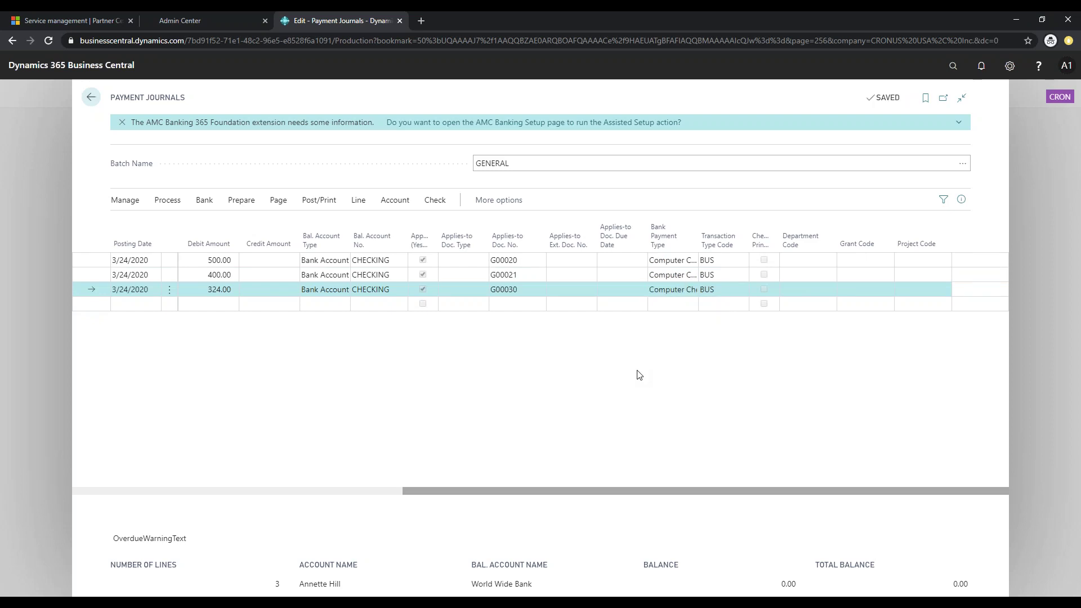
pyautogui.click(443, 204)
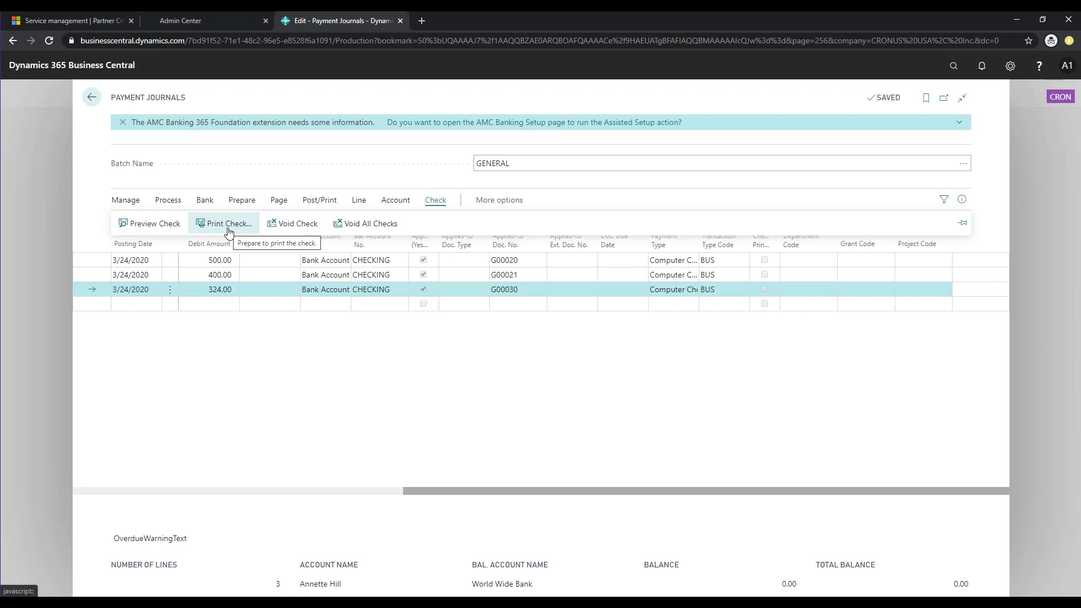
# Print check 312 for 1,224.00 with One Check per Vendor per Document switched on.
pyautogui.click(228, 232)
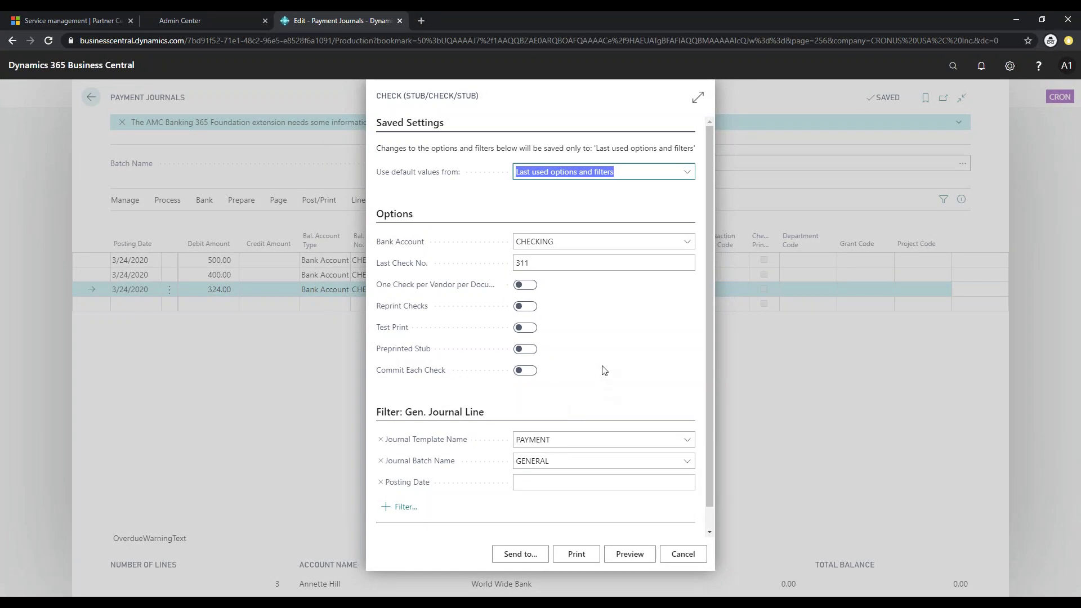
pyautogui.click(449, 293)
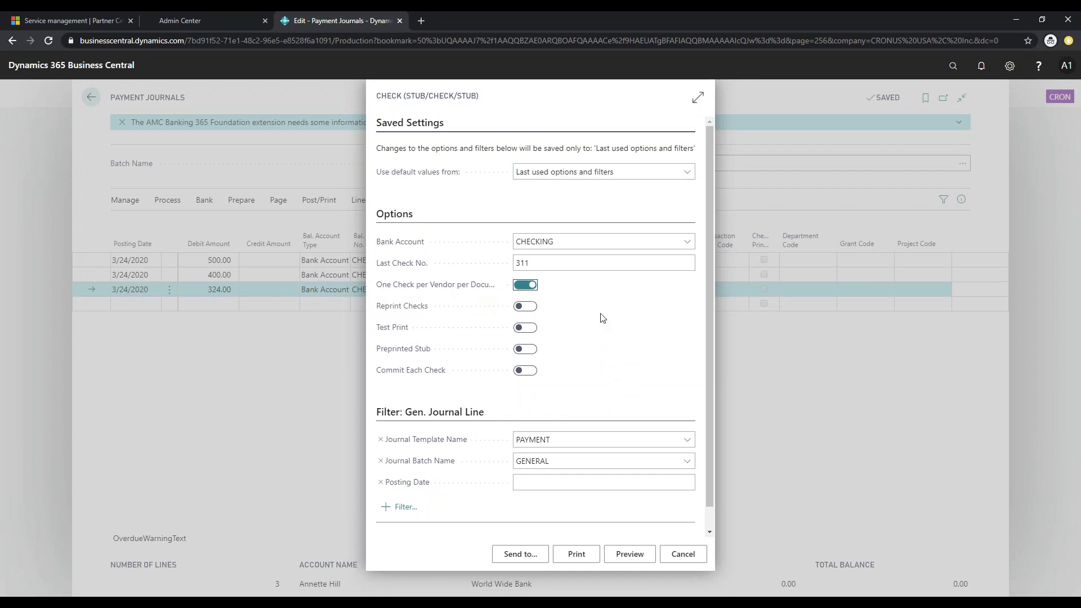
pyautogui.click(571, 560)
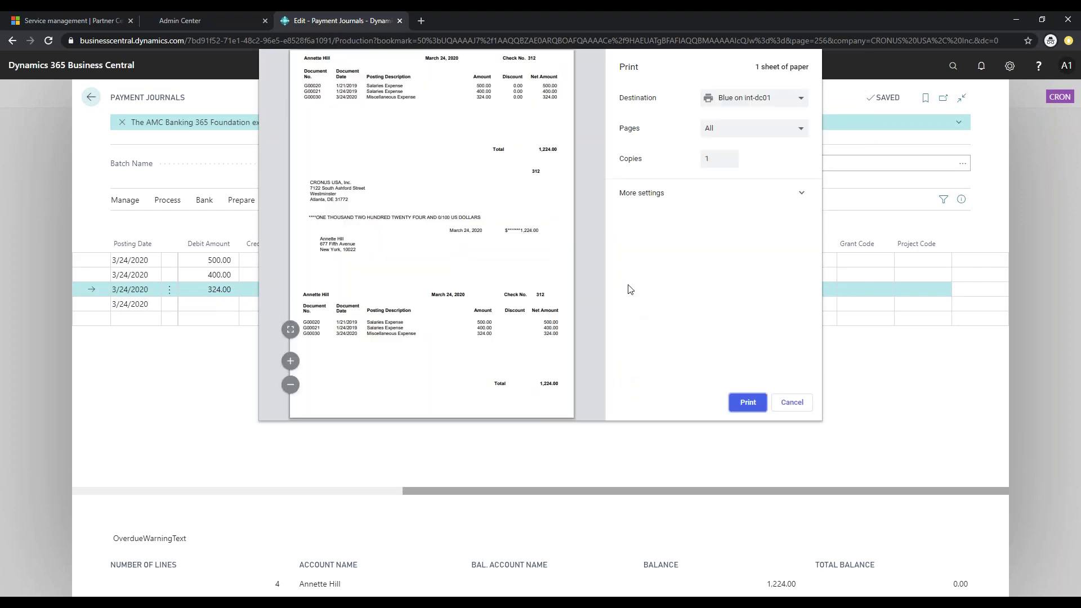
# Close the print window without printing, then post the check's four payment journal lines.
pyautogui.click(786, 408)
pyautogui.moveTo(619, 487); pyautogui.dragTo(419, 485)
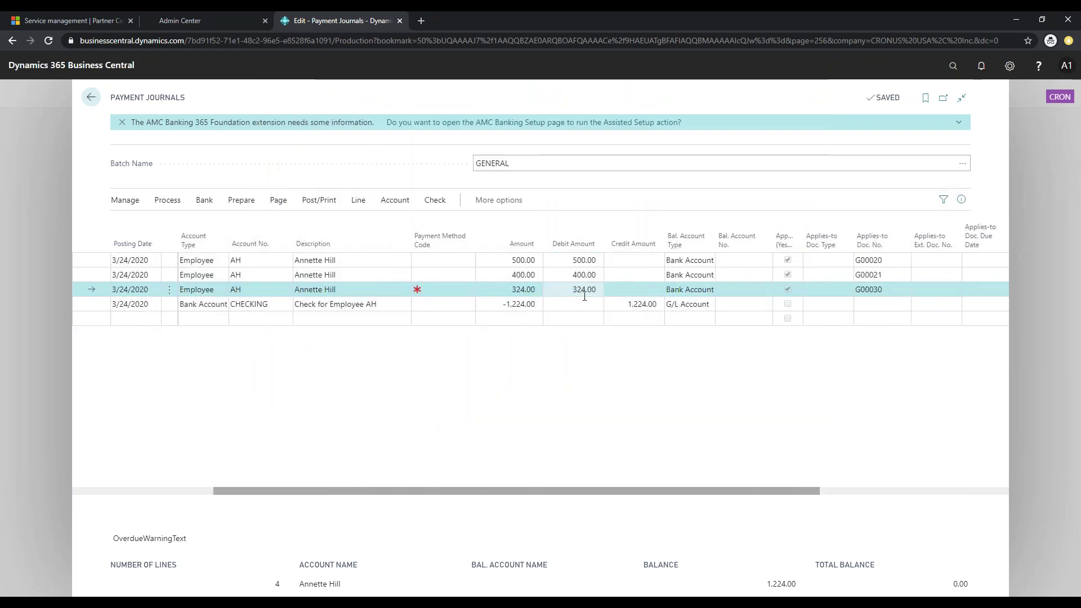
pyautogui.click(311, 201)
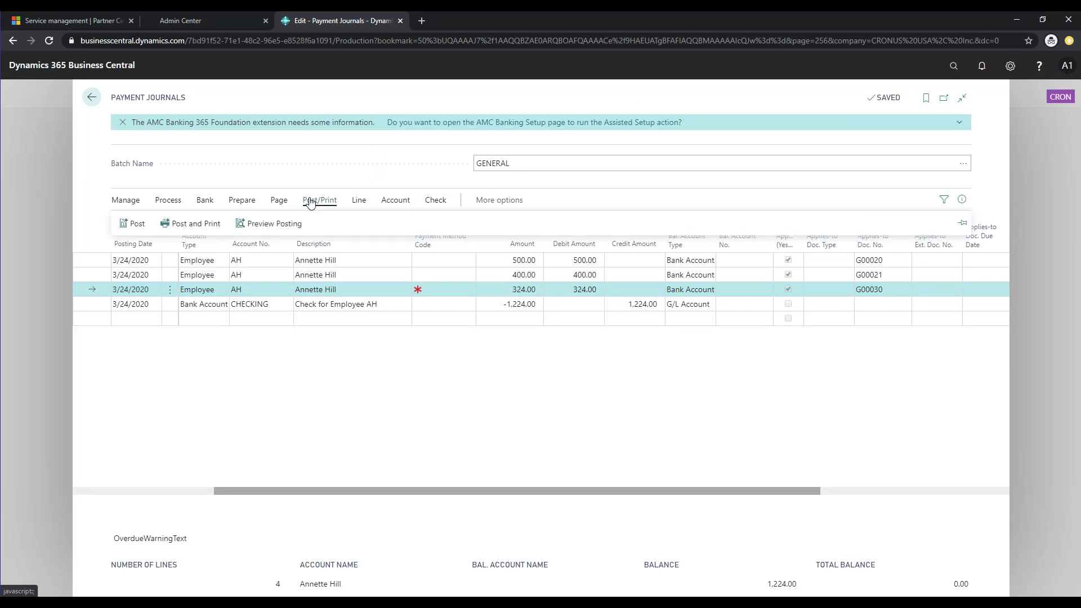
pyautogui.click(134, 224)
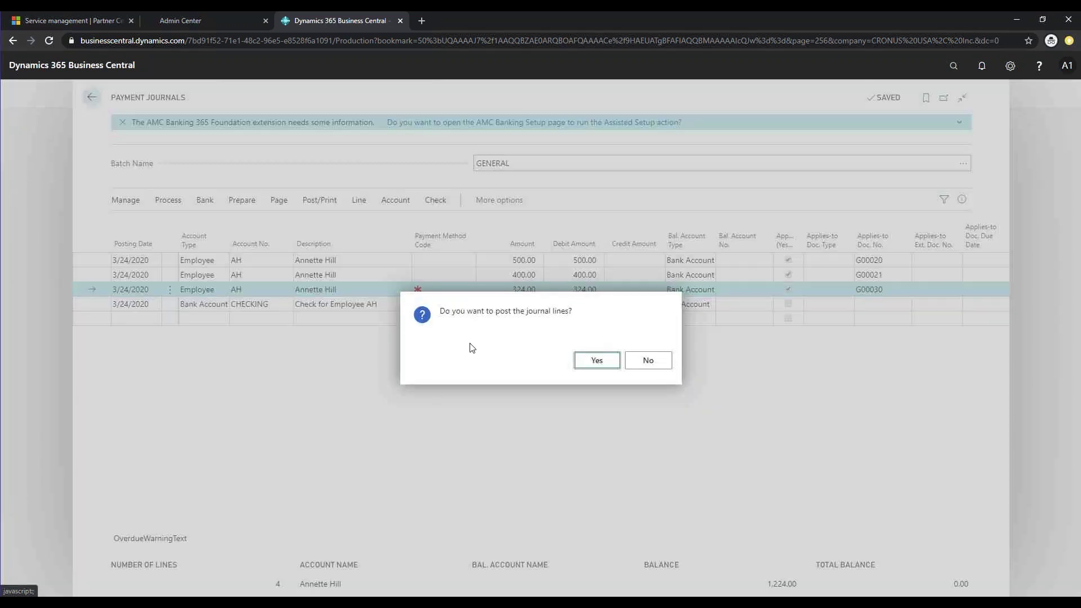
pyautogui.click(585, 361)
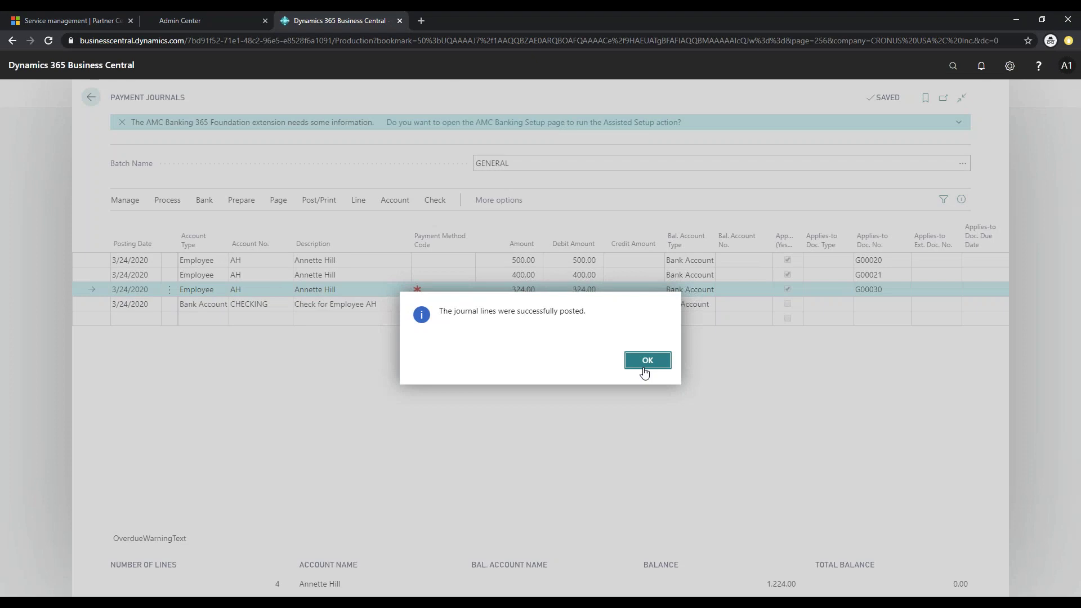
pyautogui.click(645, 372)
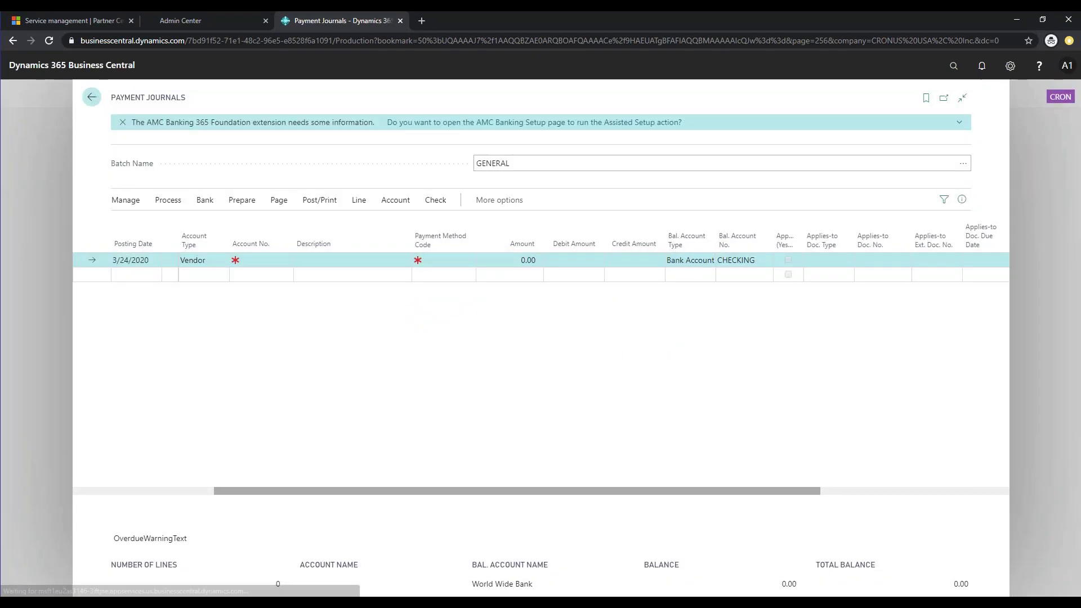
pyautogui.click(256, 101)
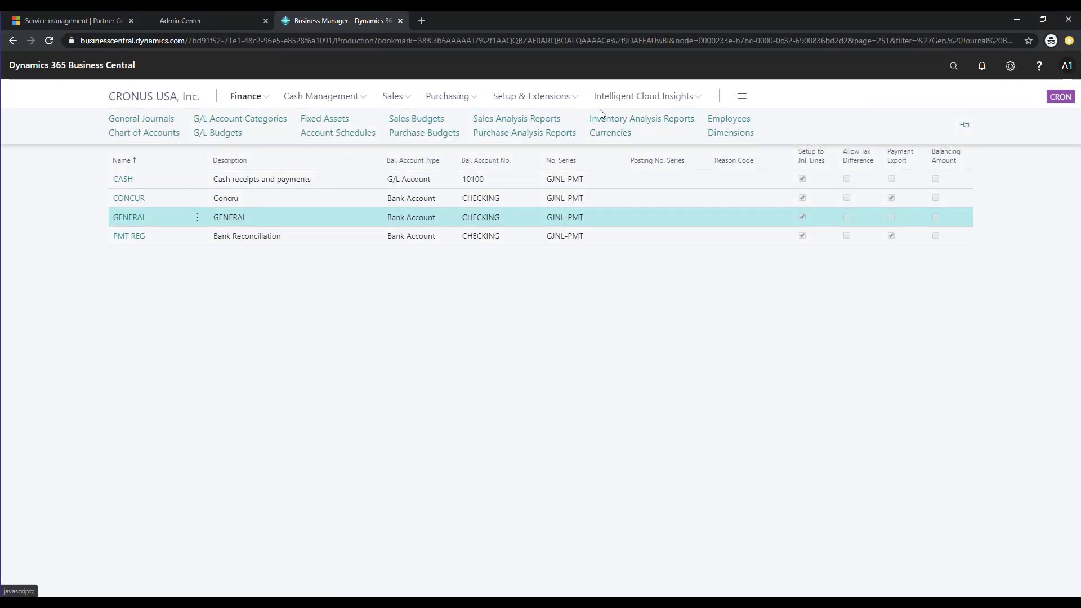
# Open the reimbursed secretary's employee card and view their Employee Ledger Entries showing check 312 payments.
pyautogui.click(735, 119)
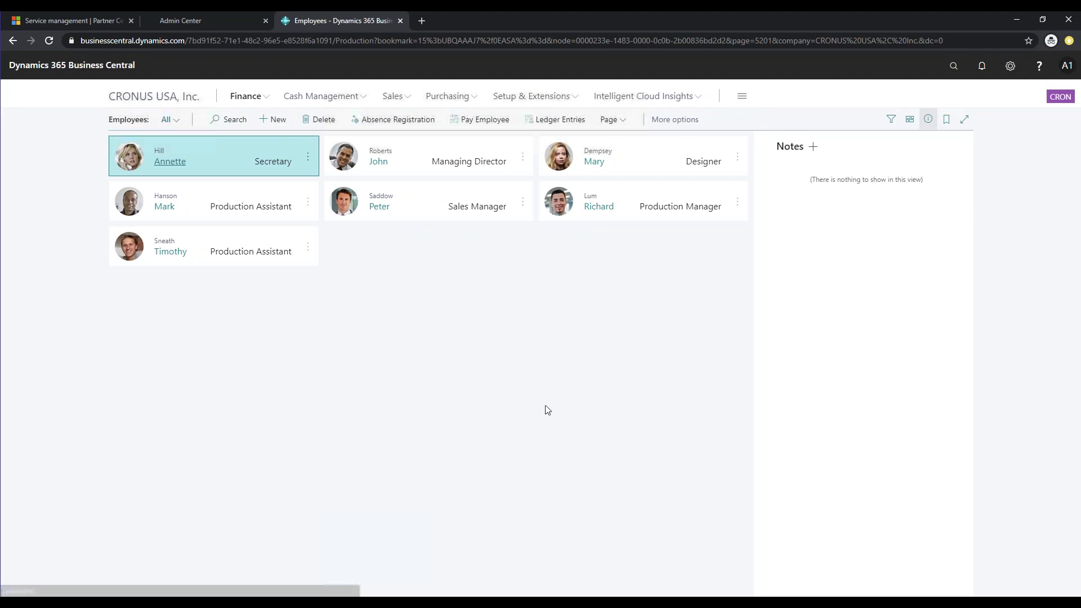
pyautogui.click(176, 163)
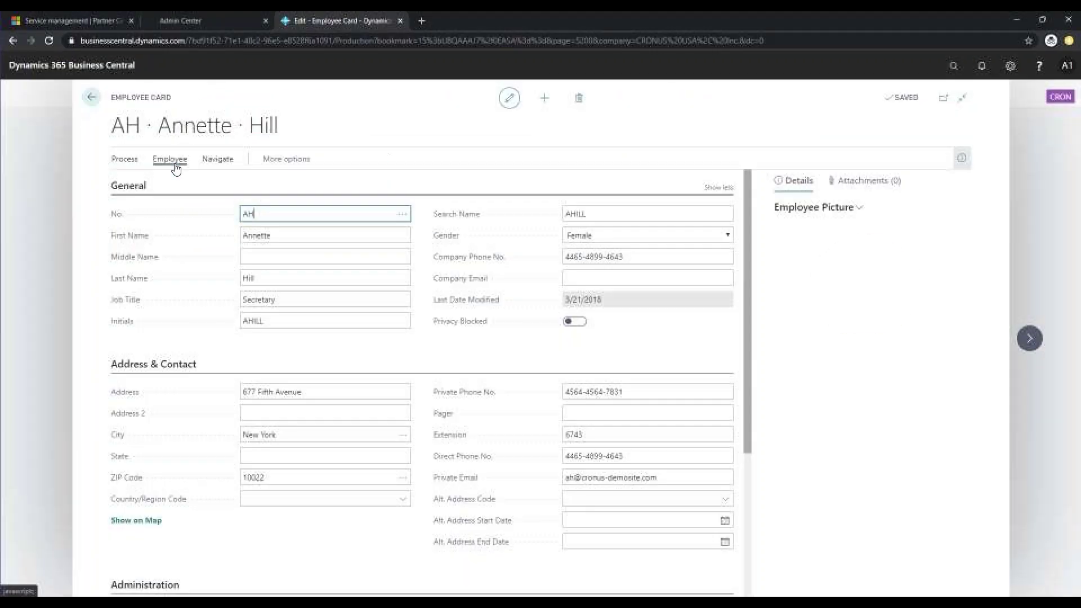
pyautogui.click(170, 160)
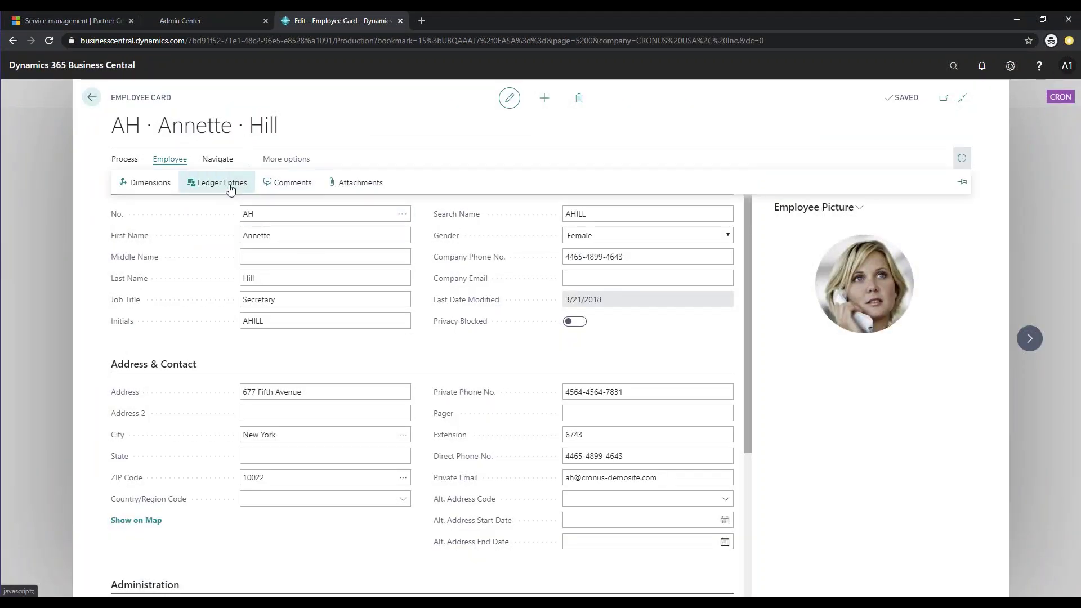
pyautogui.click(230, 184)
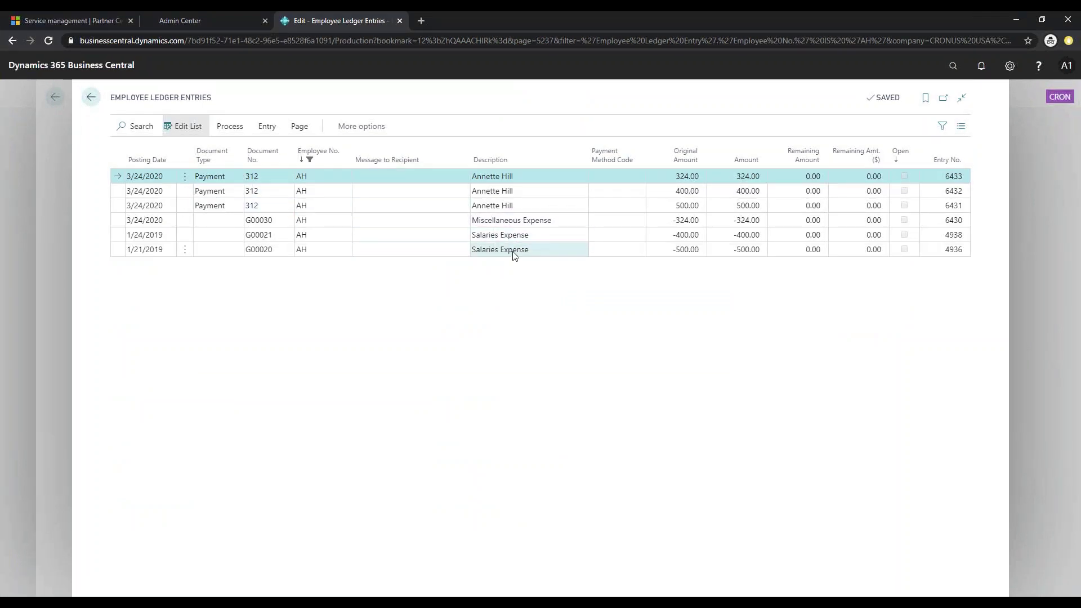
pyautogui.click(670, 177)
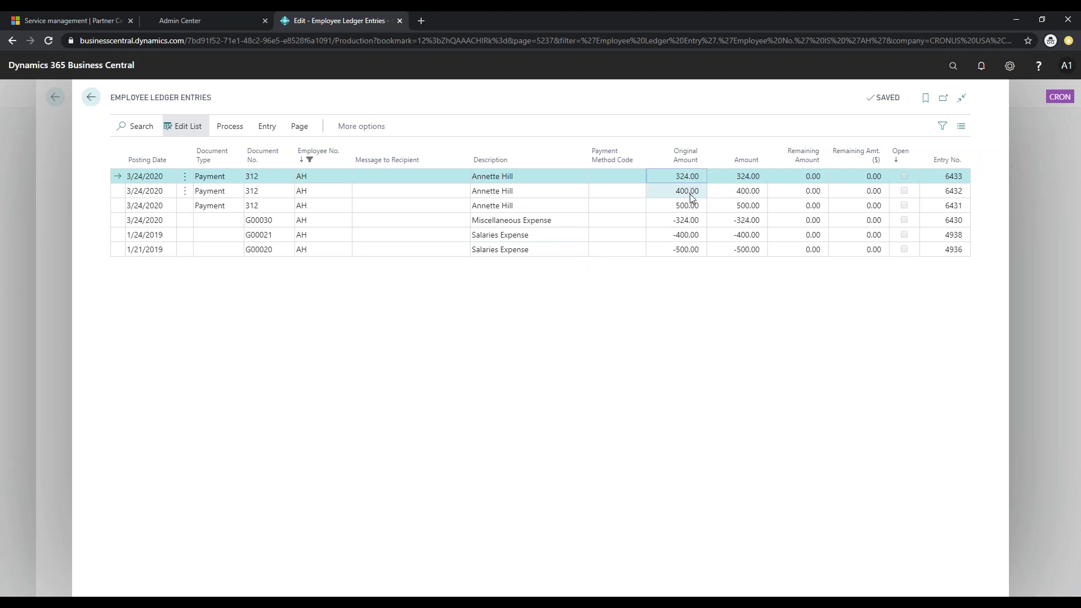
pyautogui.click(692, 194)
pyautogui.click(687, 205)
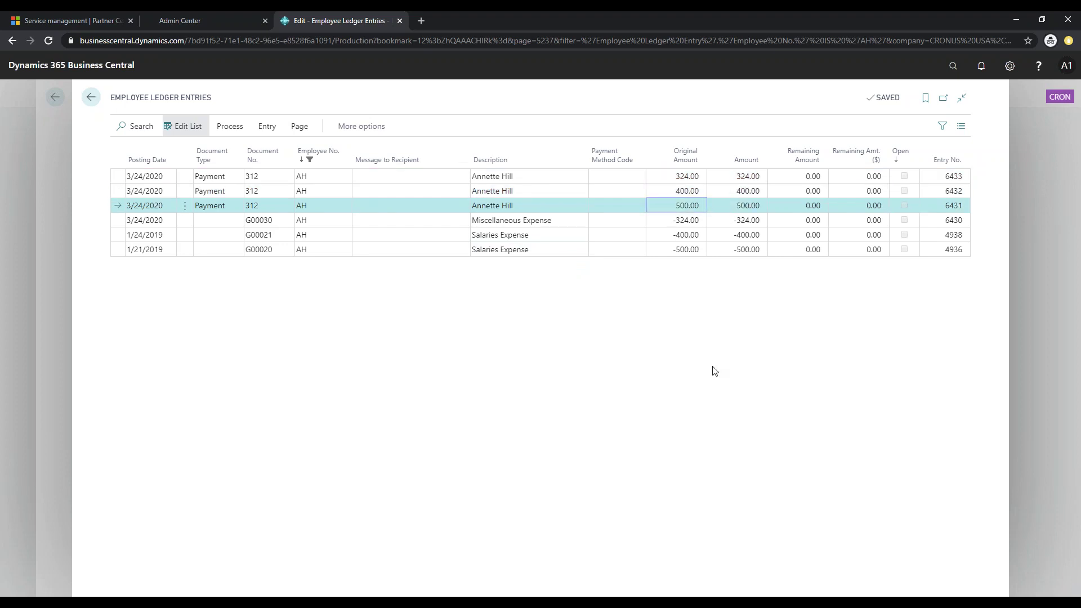